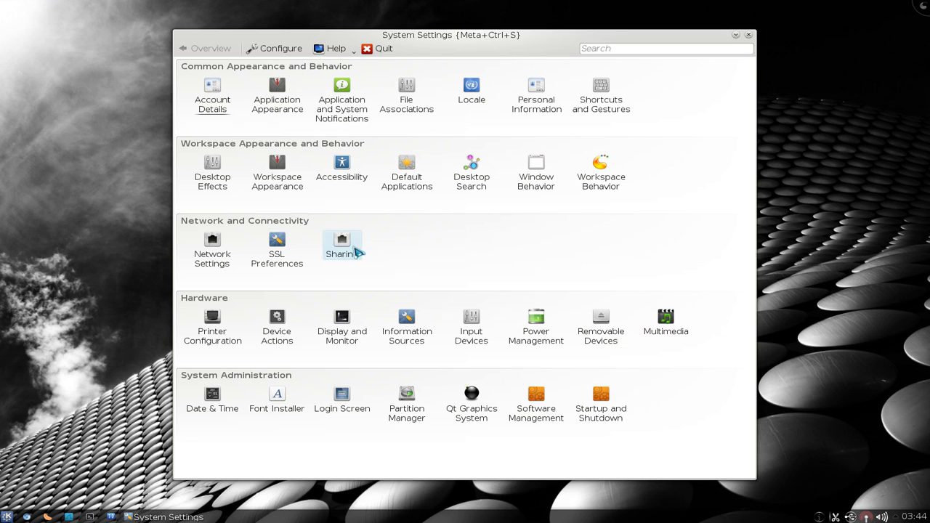
- Open Application Appearance from the System Settings overview to reach the widget Style page
mouse_move(283, 116)
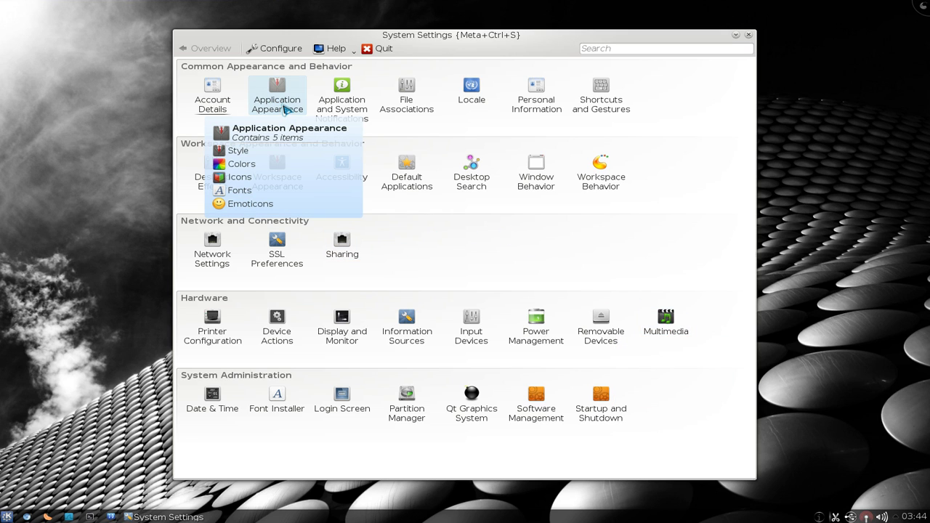
click(284, 115)
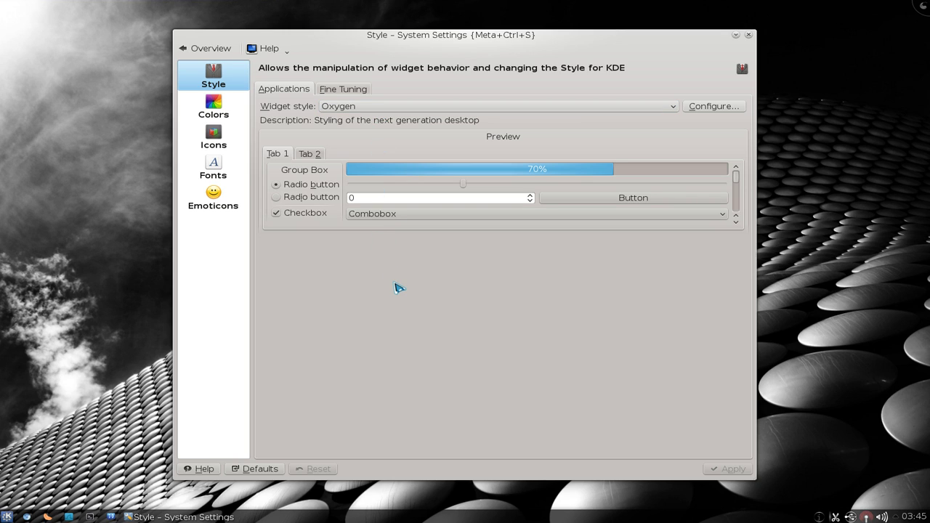
- Apply the QtCurve widget style, then Plastique, then switch back to and apply Oxygen
click(436, 109)
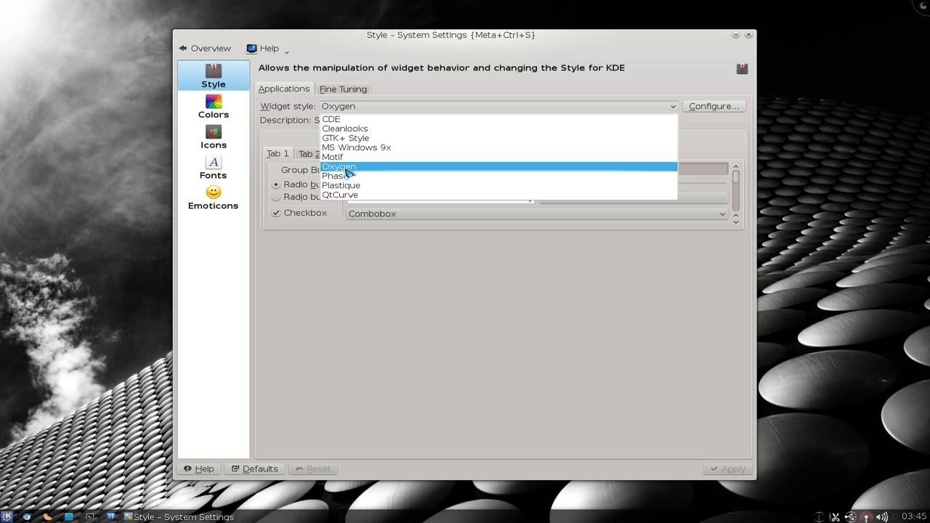
click(349, 194)
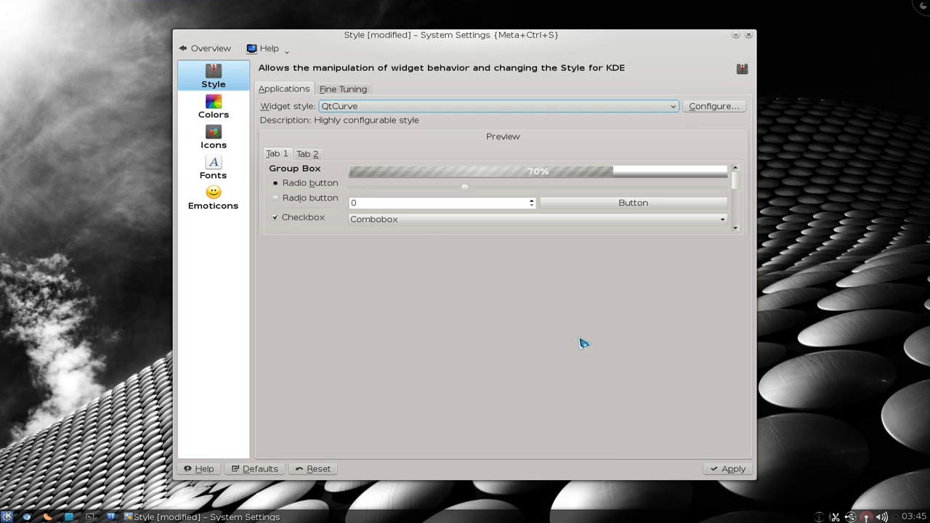
click(729, 469)
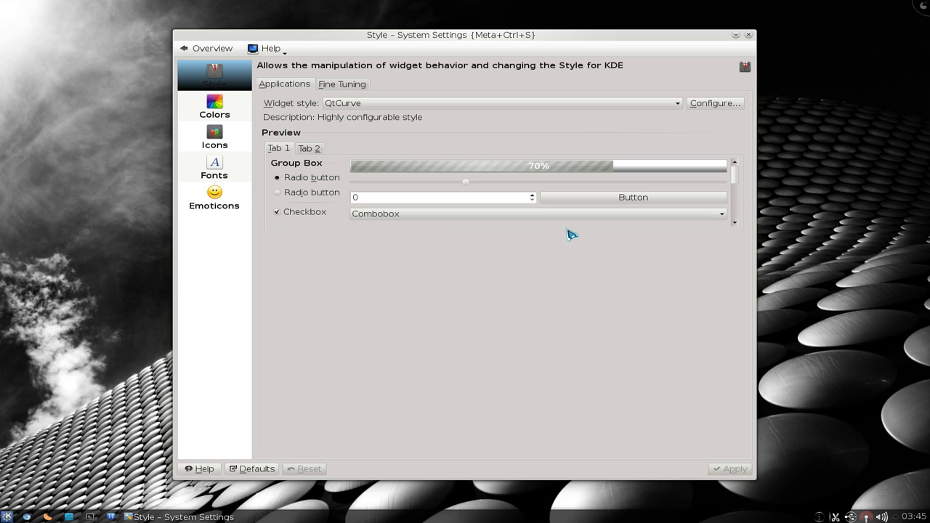
click(424, 105)
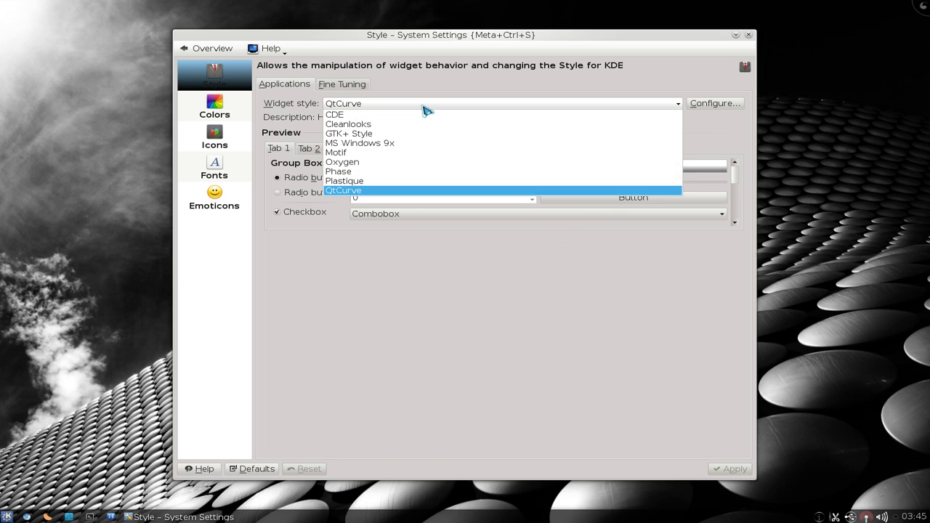
click(411, 181)
click(714, 469)
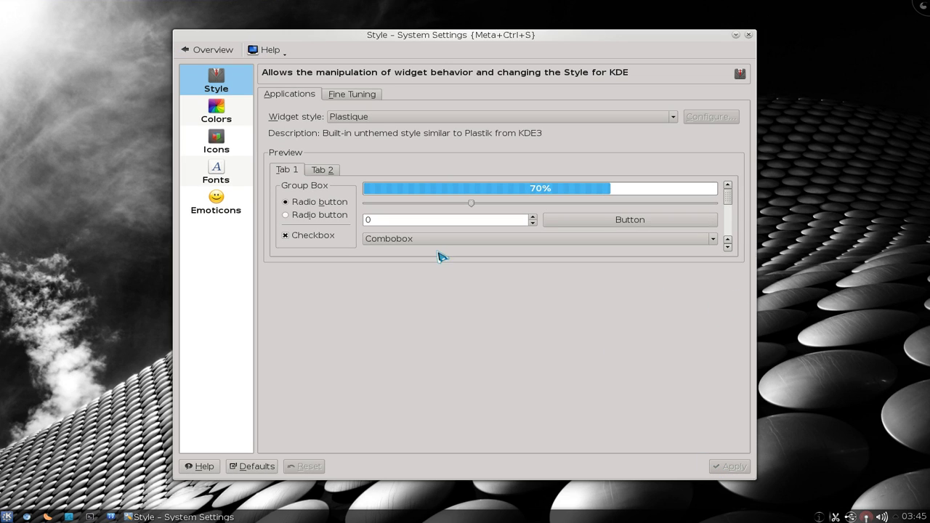
click(383, 118)
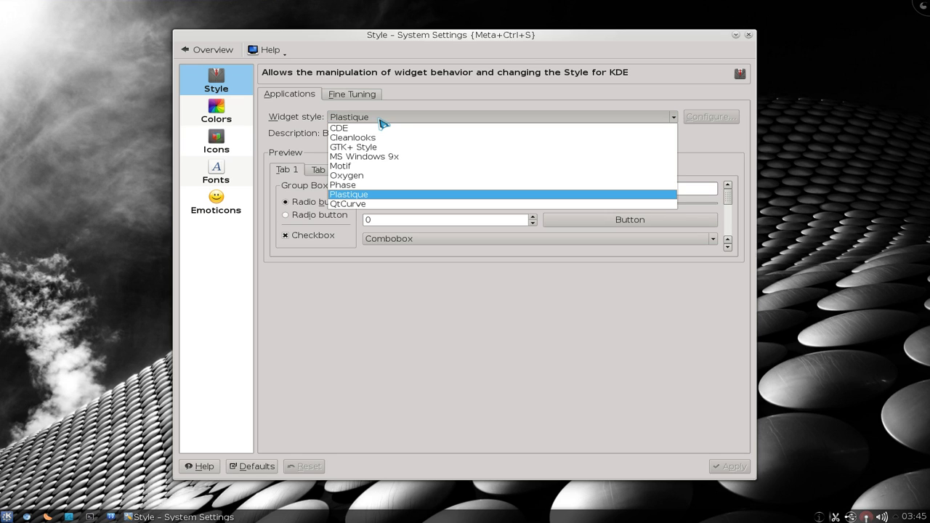
click(376, 175)
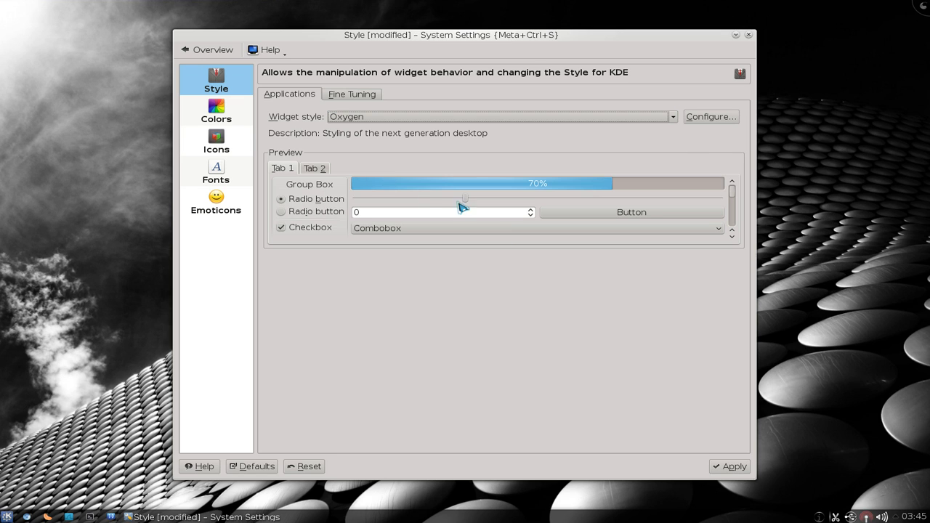
click(724, 467)
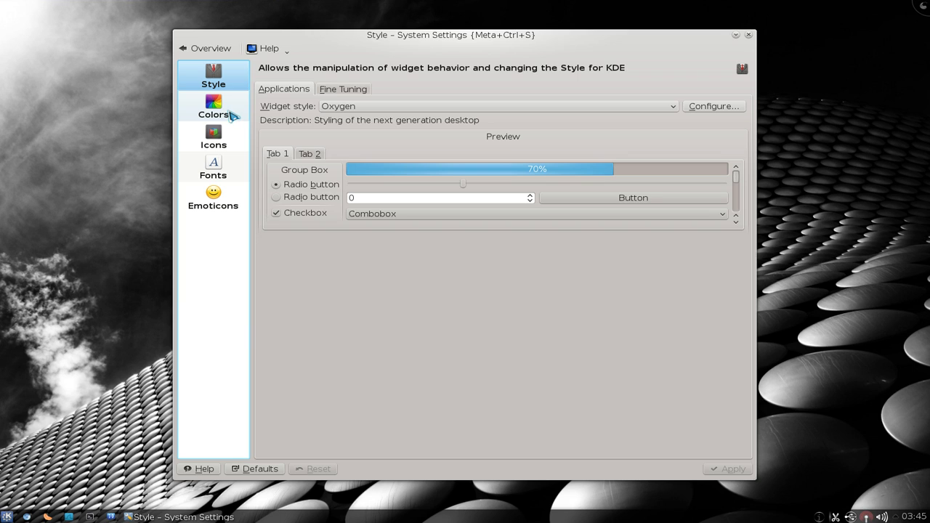
- Open the Colors module and arrange a Dolphin file manager window beside Settings for comparison
click(225, 114)
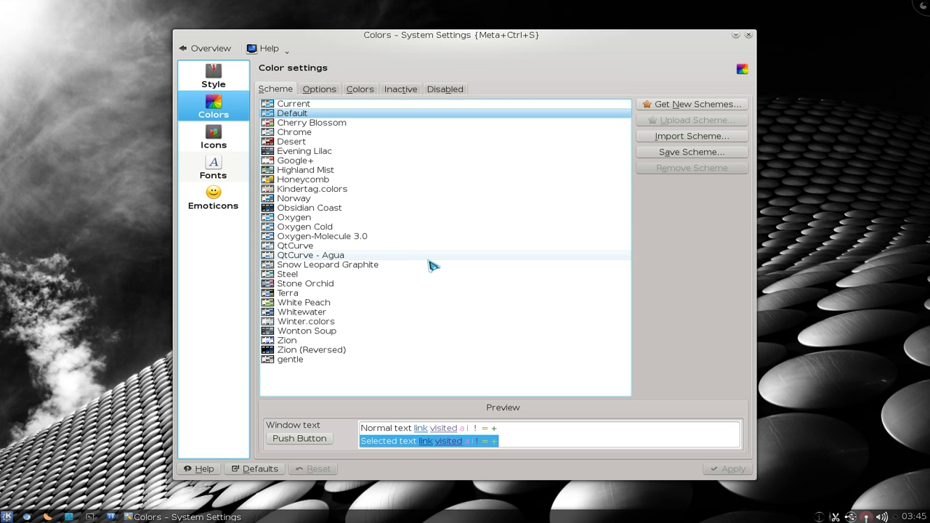
click(68, 517)
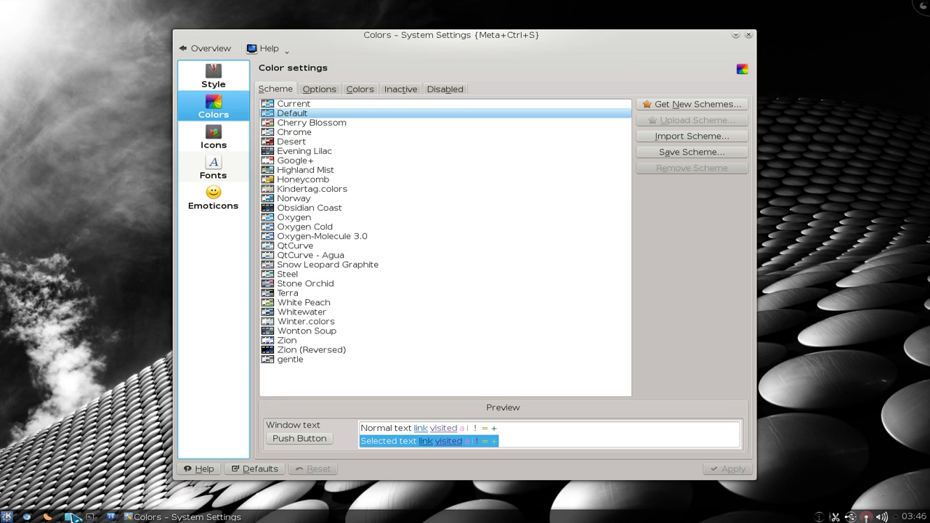
drag(585, 114, 680, 135)
drag(582, 36, 528, 31)
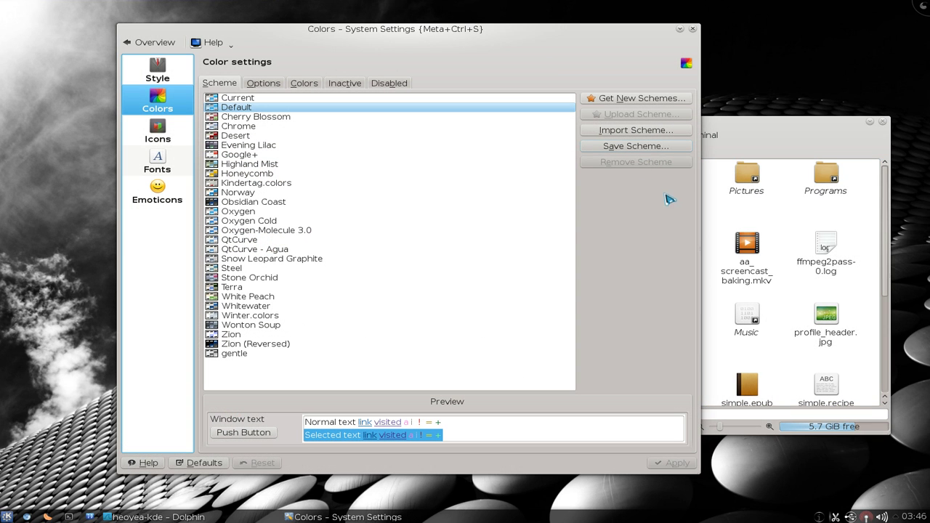
click(703, 155)
click(614, 94)
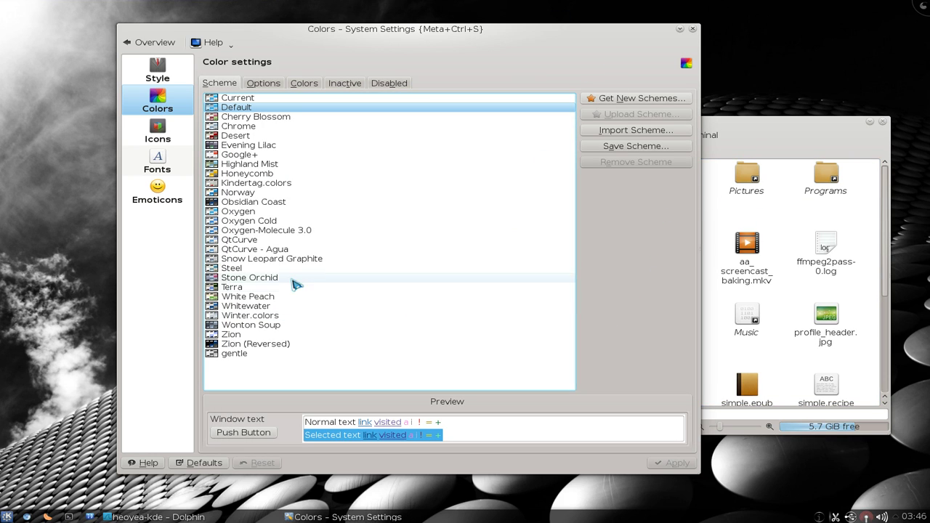
- Apply the Obsidian Coast colour scheme, then Oxygen, and finally Chrome
click(257, 204)
click(669, 463)
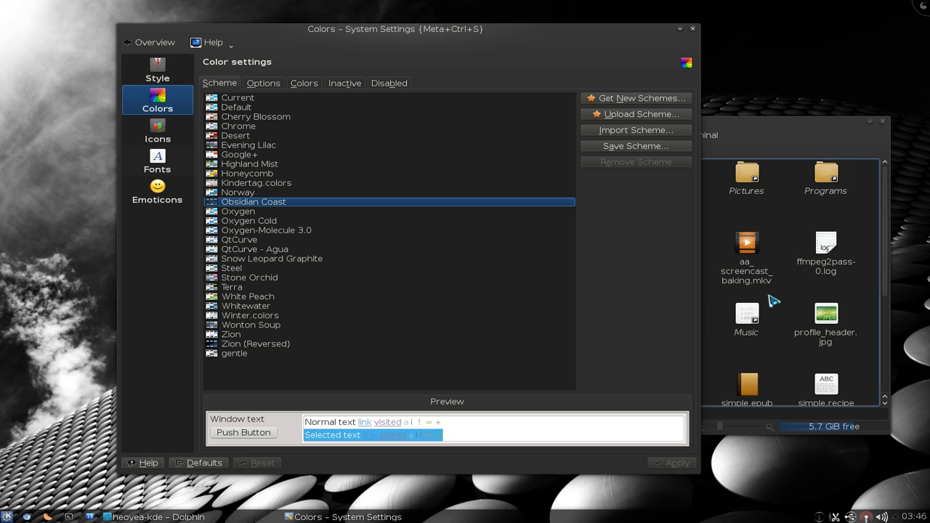
click(258, 212)
click(672, 464)
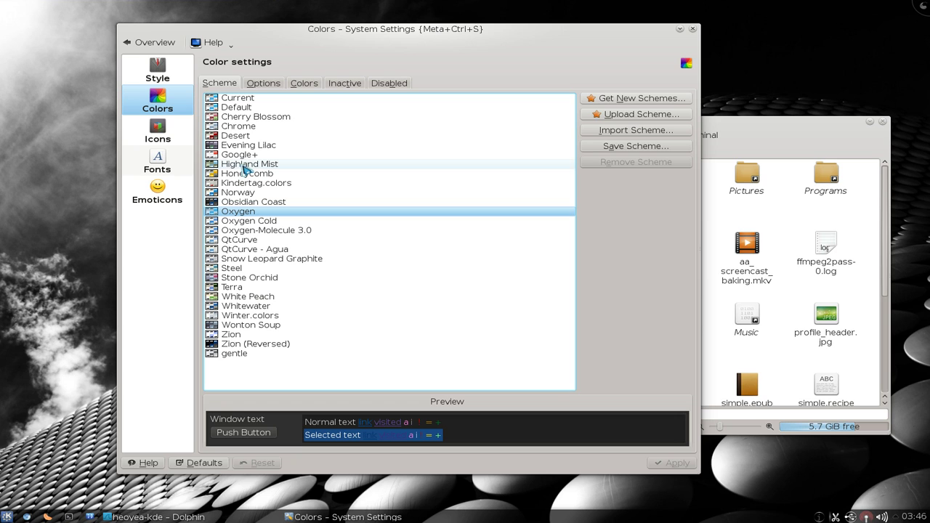
click(241, 132)
click(674, 462)
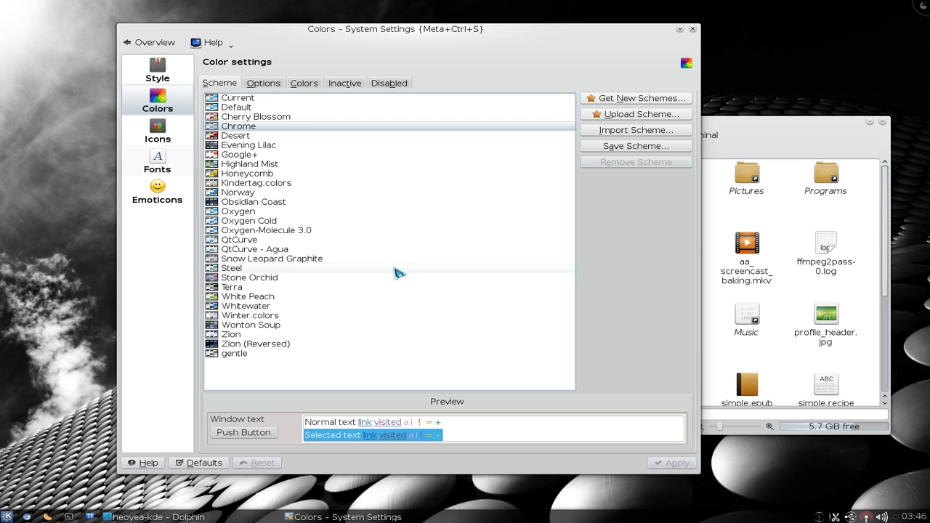
- Review the colour Options tab, then show the View, Window and Button colour sets
click(266, 90)
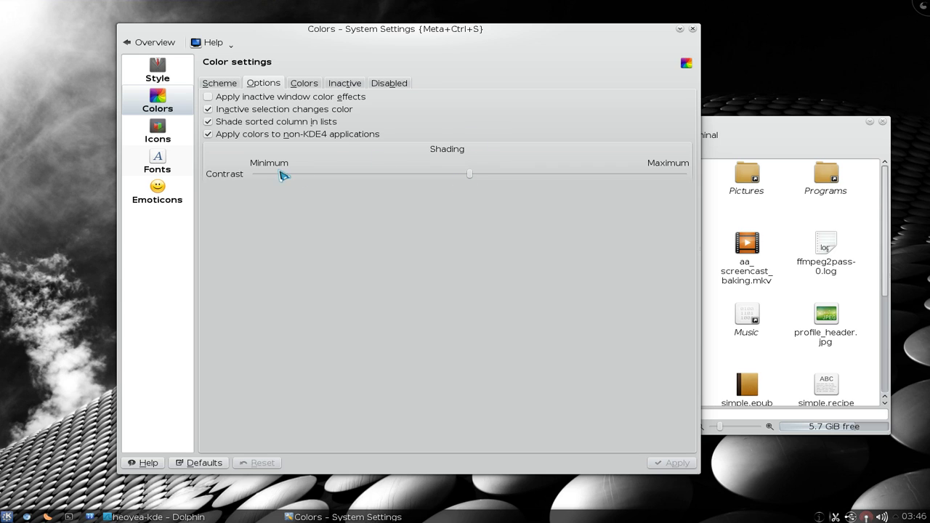
click(303, 82)
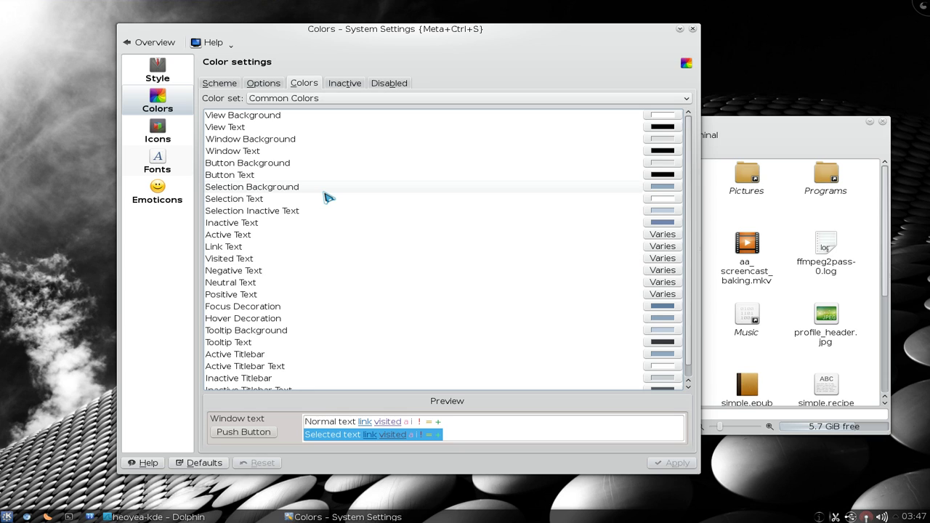
click(344, 105)
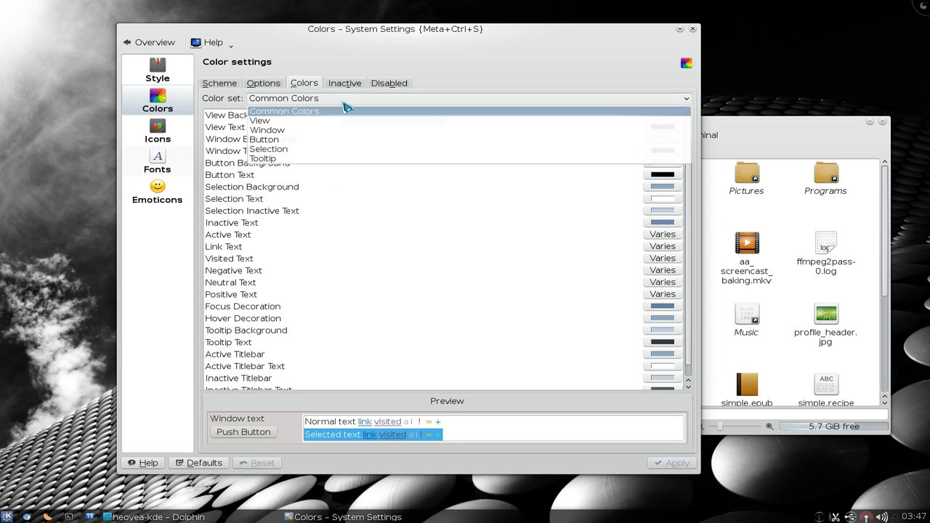
click(344, 127)
click(342, 108)
click(339, 131)
click(334, 109)
click(322, 140)
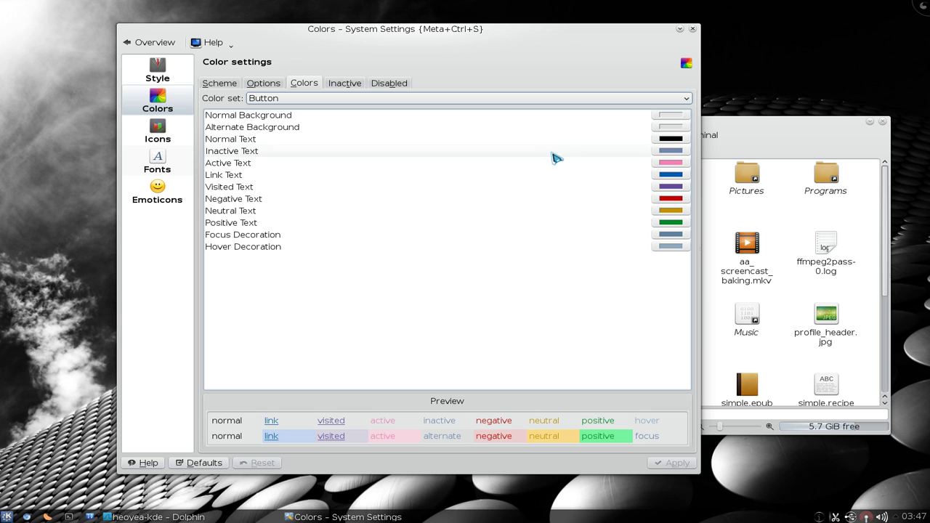
- Inspect the Button set's Inactive Text colour in the picker and cancel without changes
click(557, 154)
click(669, 150)
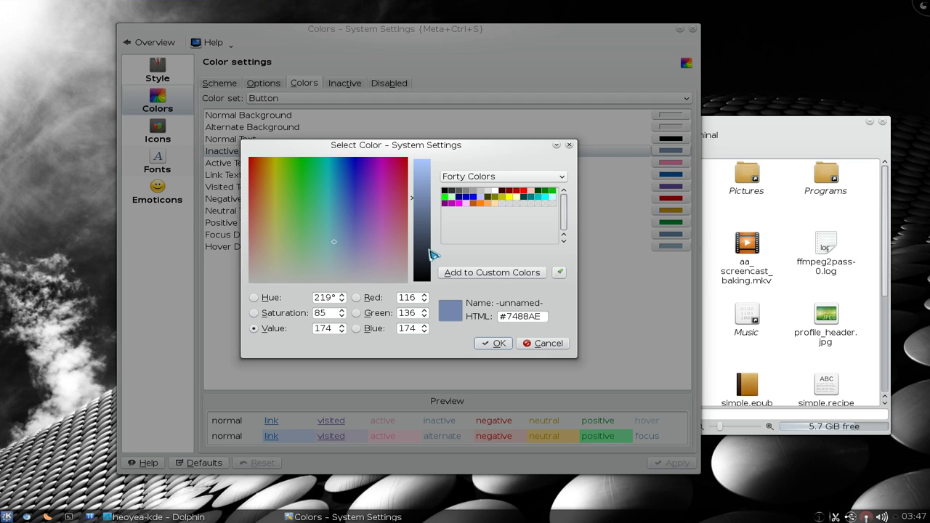
click(537, 344)
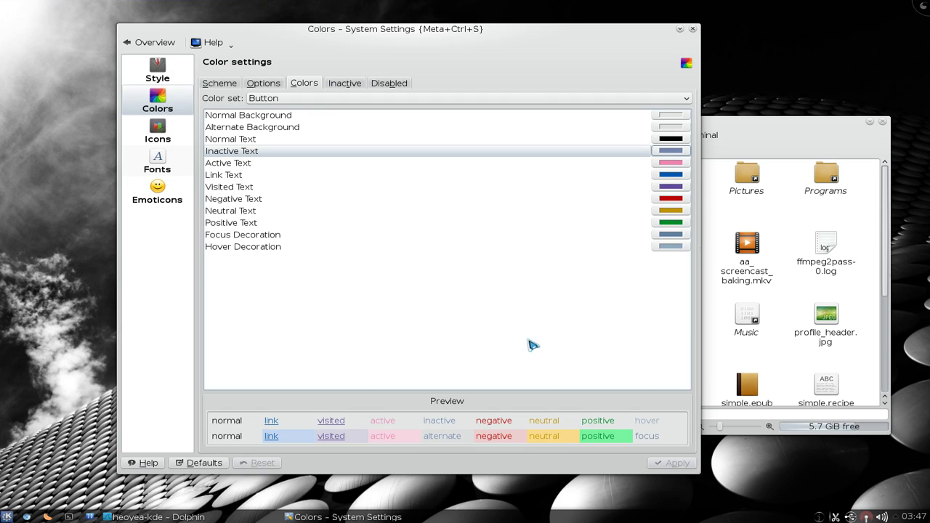
- View the Inactive and Disabled colour effects, then return to the Scheme list
click(338, 89)
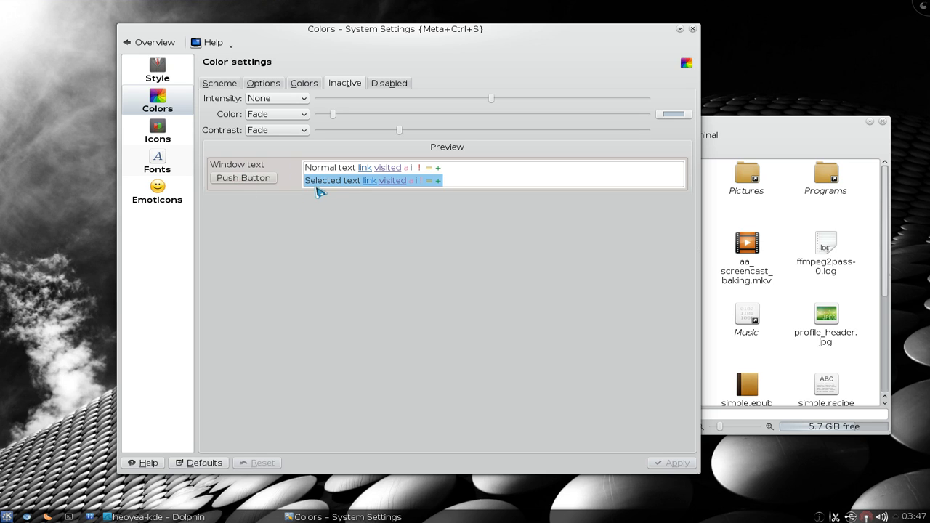
click(392, 82)
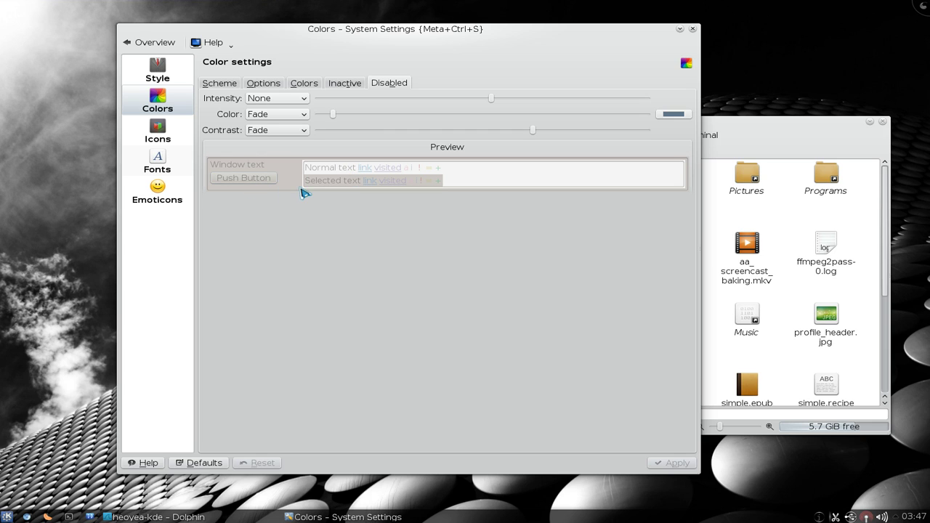
click(226, 85)
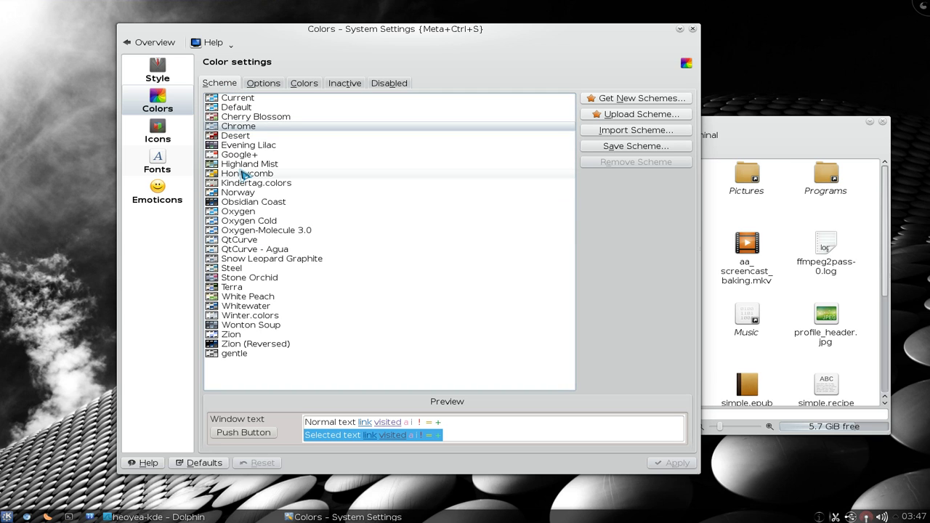
click(245, 174)
click(661, 462)
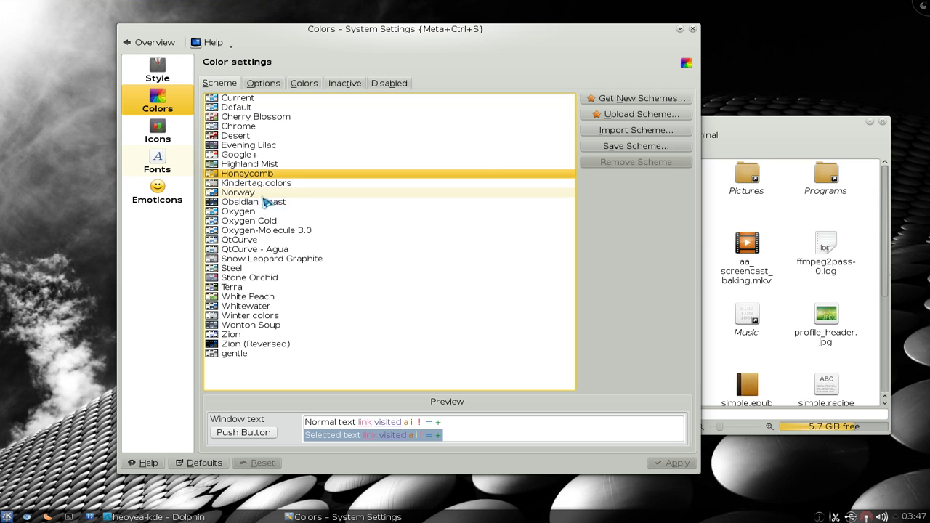
click(243, 212)
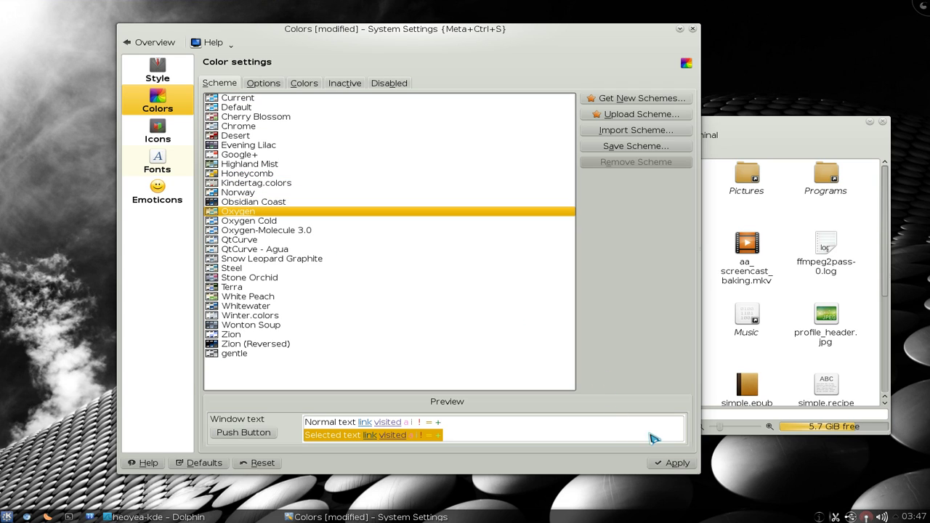
click(674, 463)
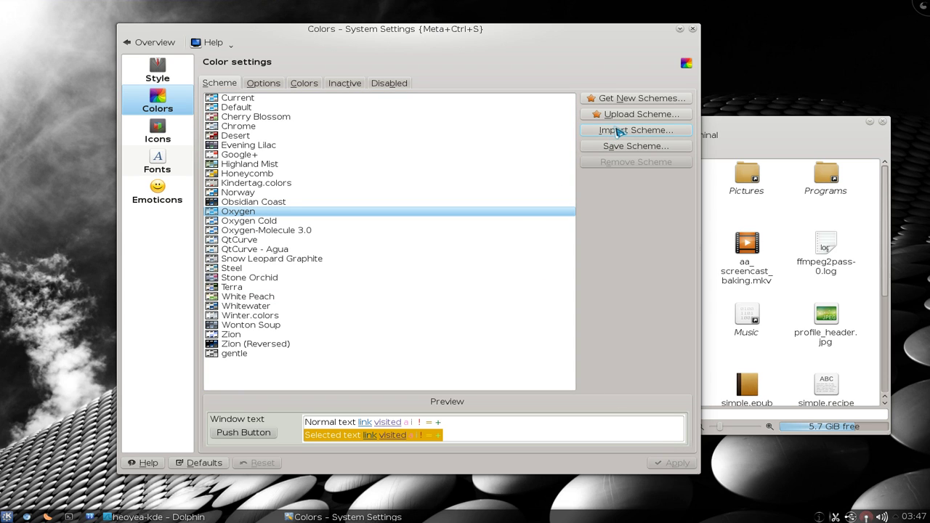
click(602, 98)
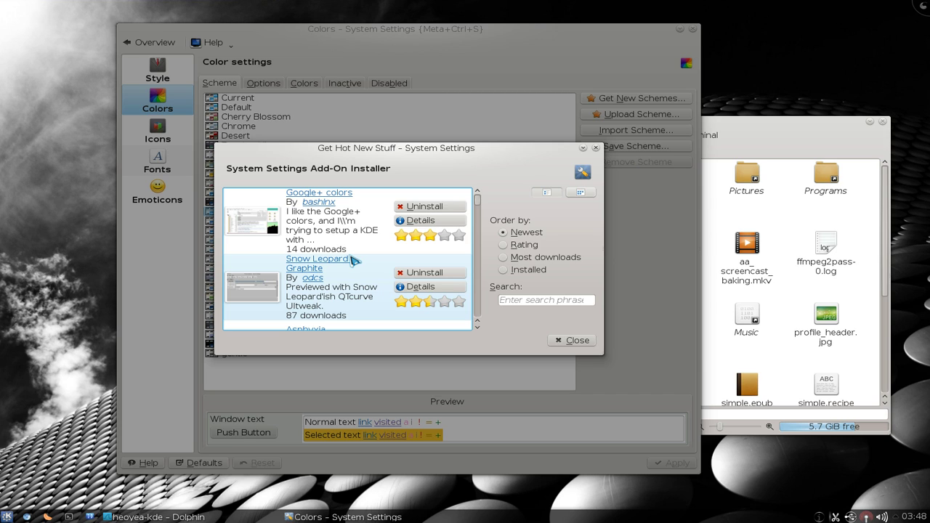
scroll(352, 260, down, 2)
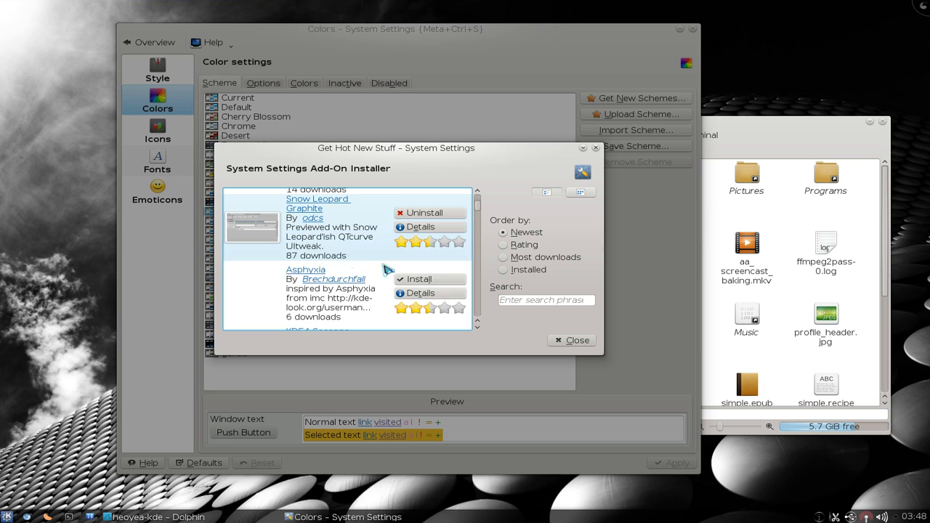
scroll(439, 285, down, 2)
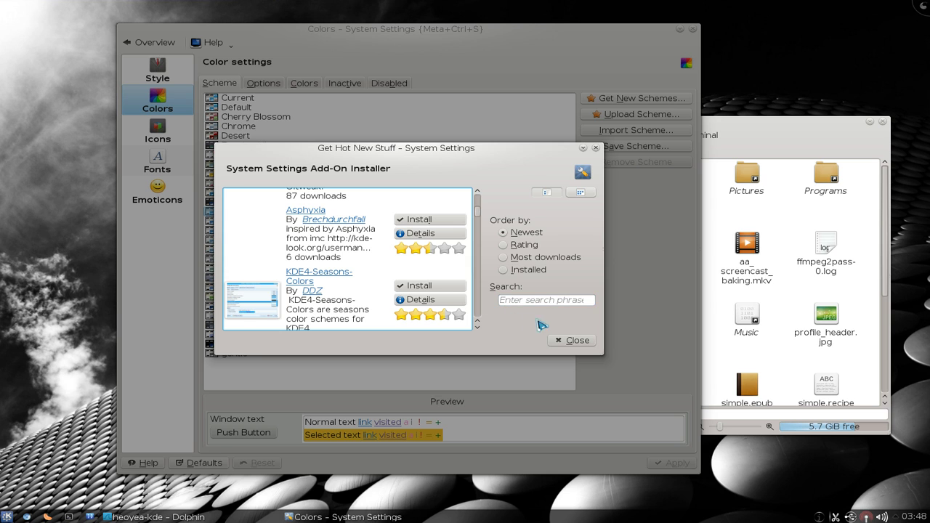
click(573, 340)
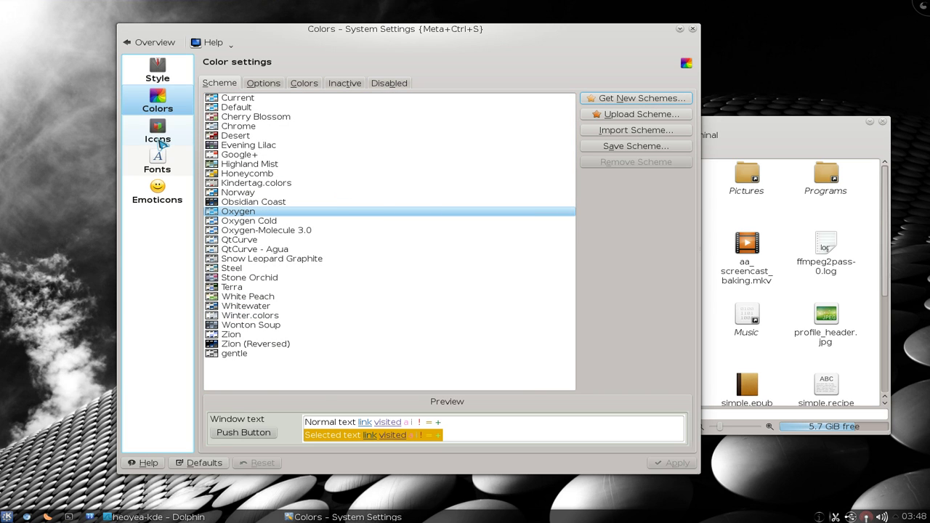
- Review the Advanced icon options: cancel the active-icon effect, check Toolbar and Dialogs sizes
click(159, 138)
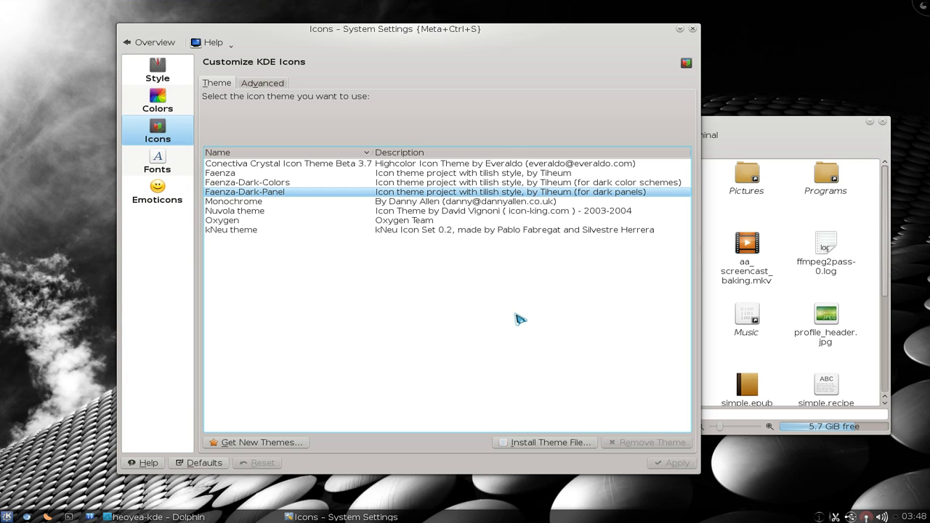
click(263, 84)
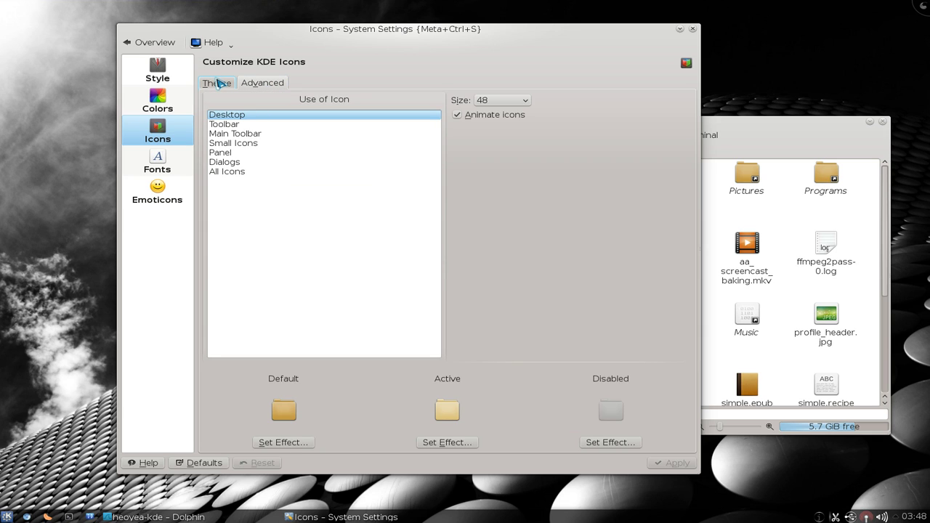
click(436, 445)
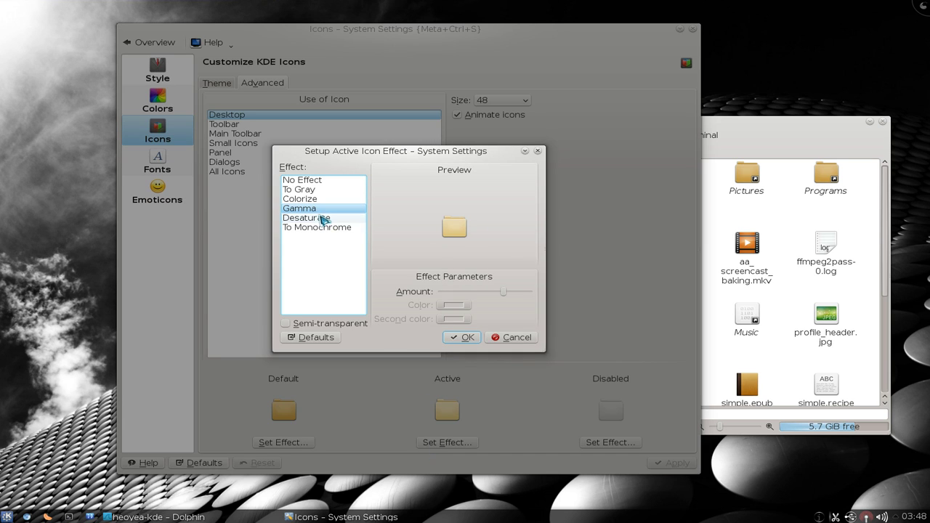
click(499, 336)
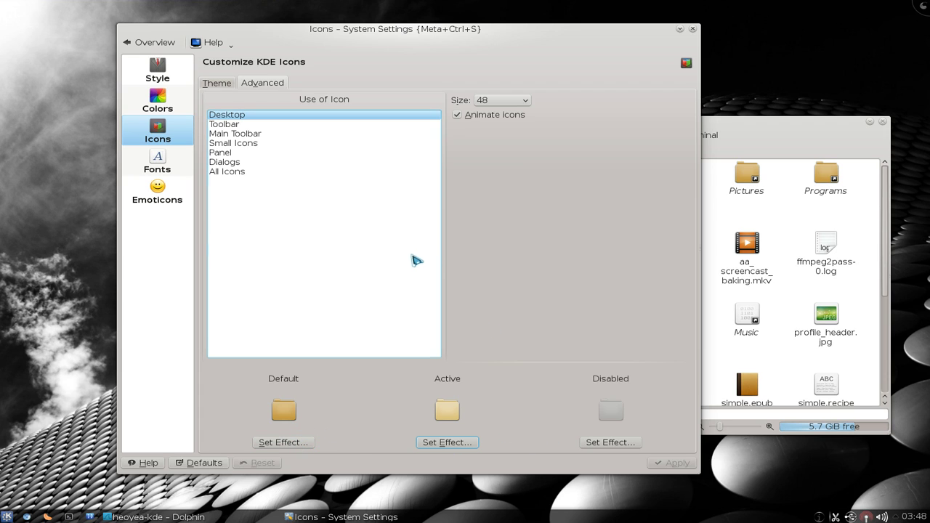
click(239, 133)
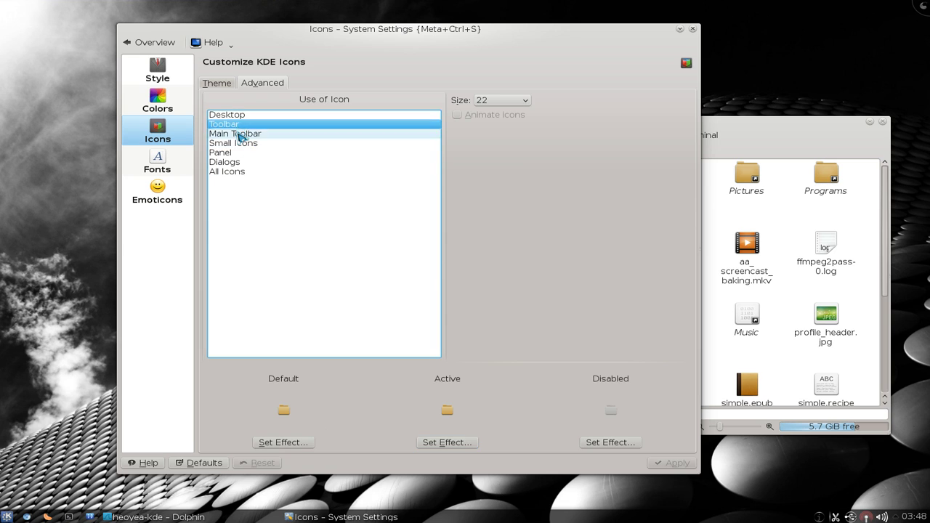
click(238, 162)
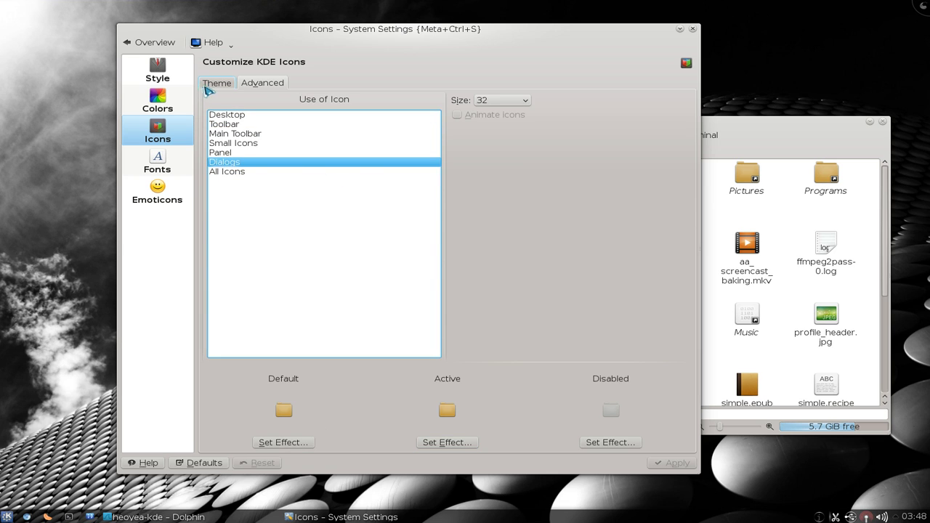
- Browse downloadable icon themes from the Theme page, then close the add-on browser
click(212, 86)
click(278, 443)
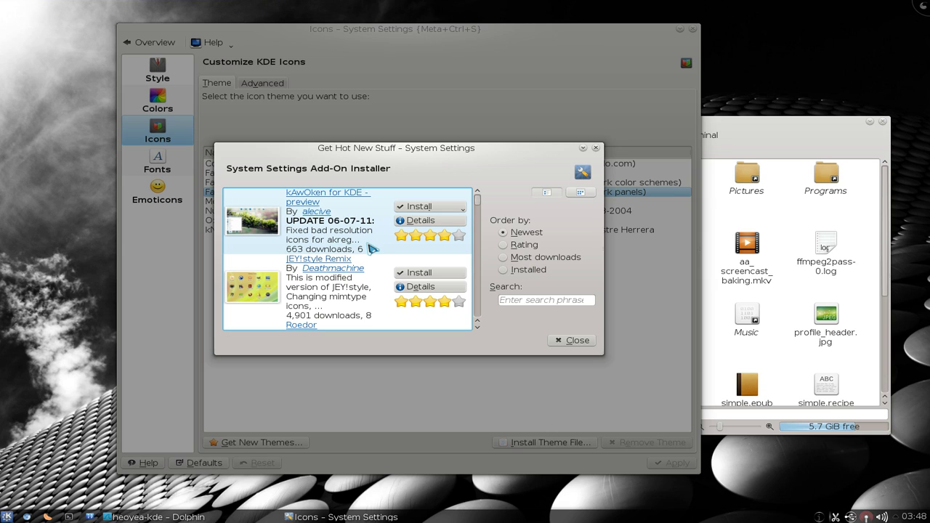
scroll(372, 249, down, 3)
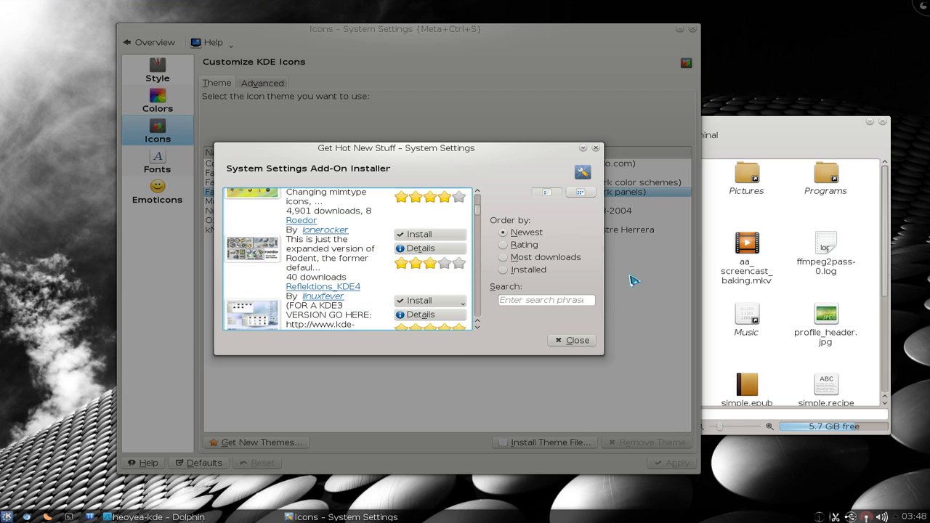
click(573, 341)
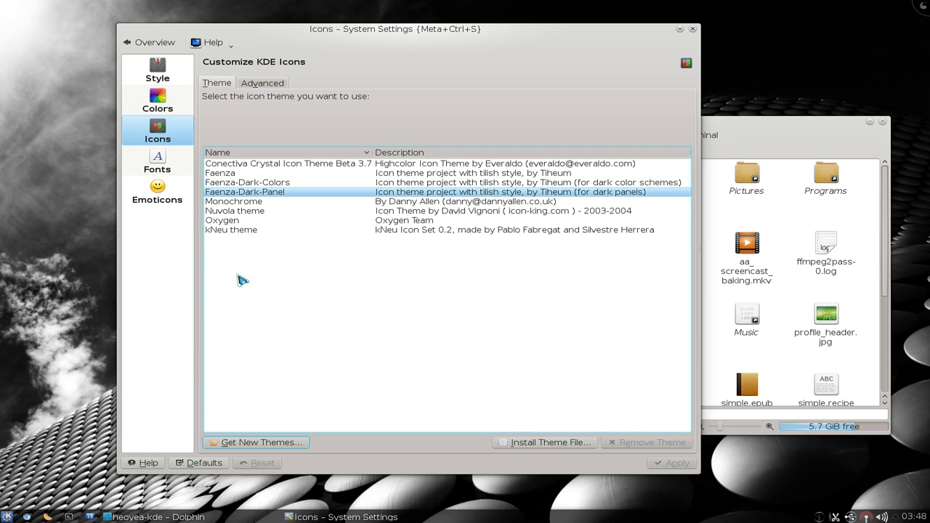
- Check the Fonts page, cancel Adjust All Fonts leaving Sans Serif 12, and return to Overview
click(156, 161)
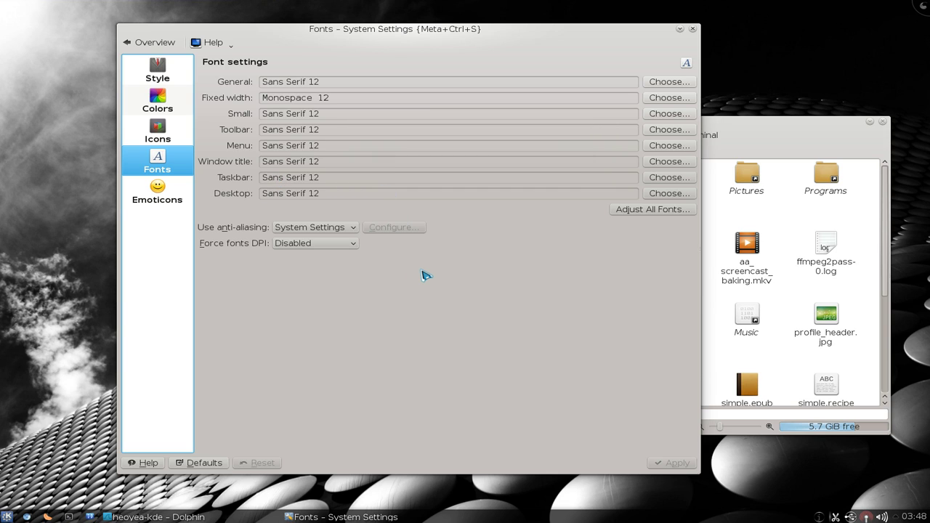
click(643, 212)
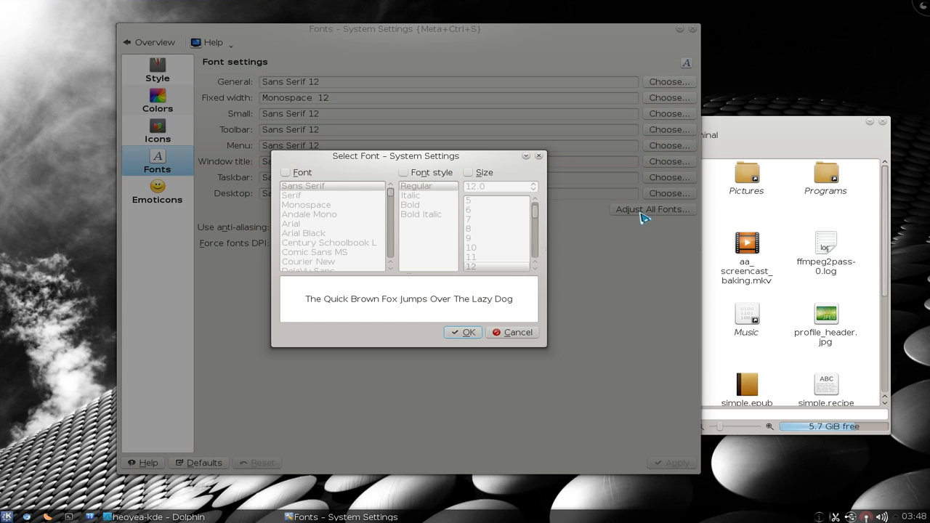
click(520, 336)
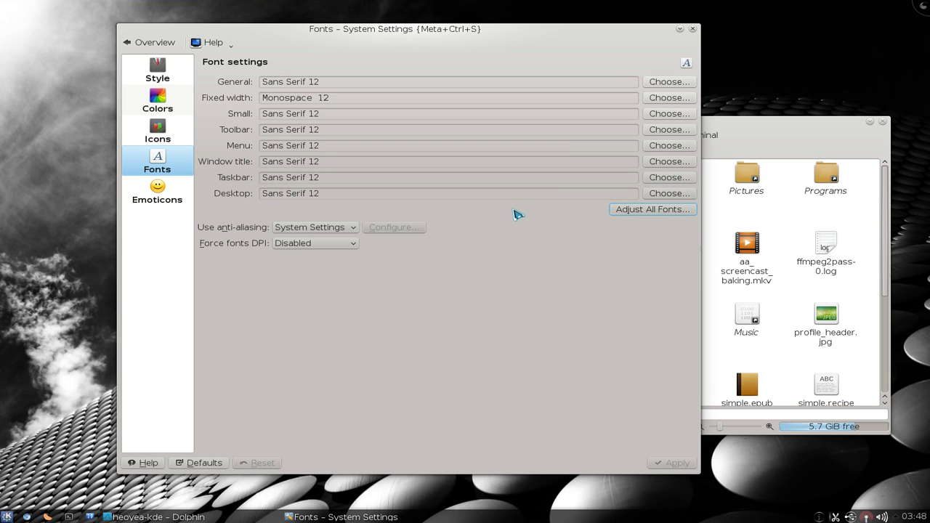
click(156, 44)
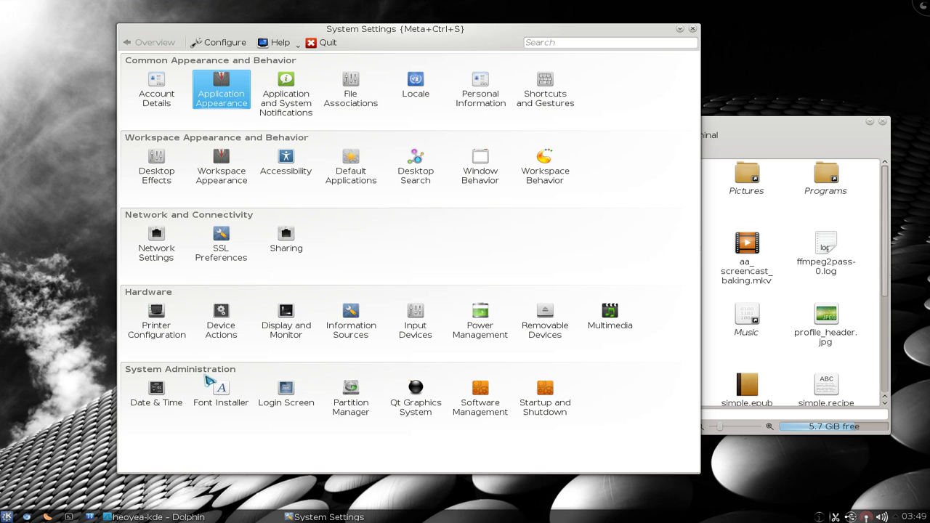
- Browse the Font Installer, cancel adding a font file, then reopen Application Appearance
click(219, 393)
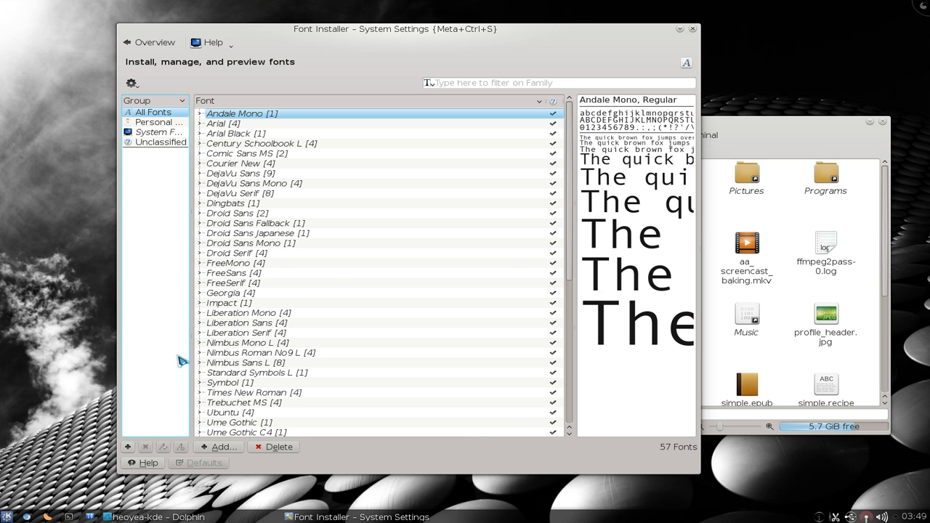
click(223, 447)
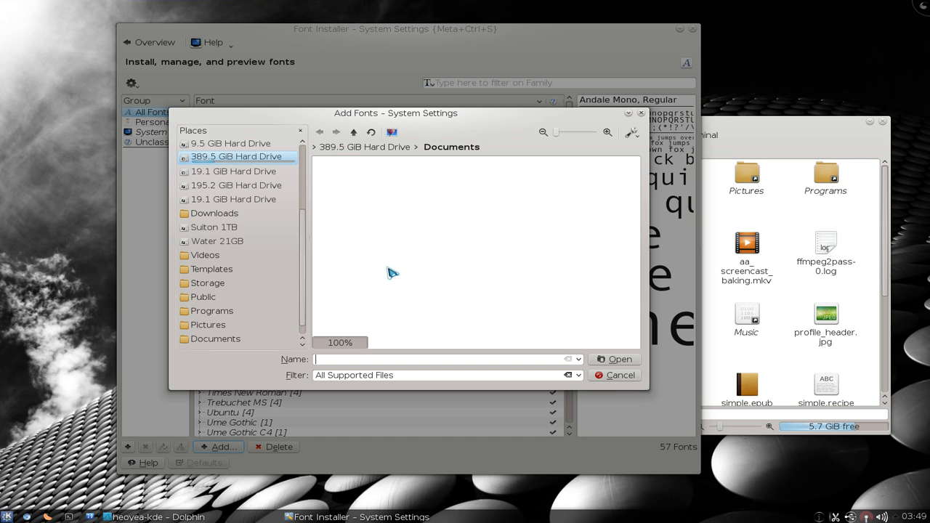
click(617, 375)
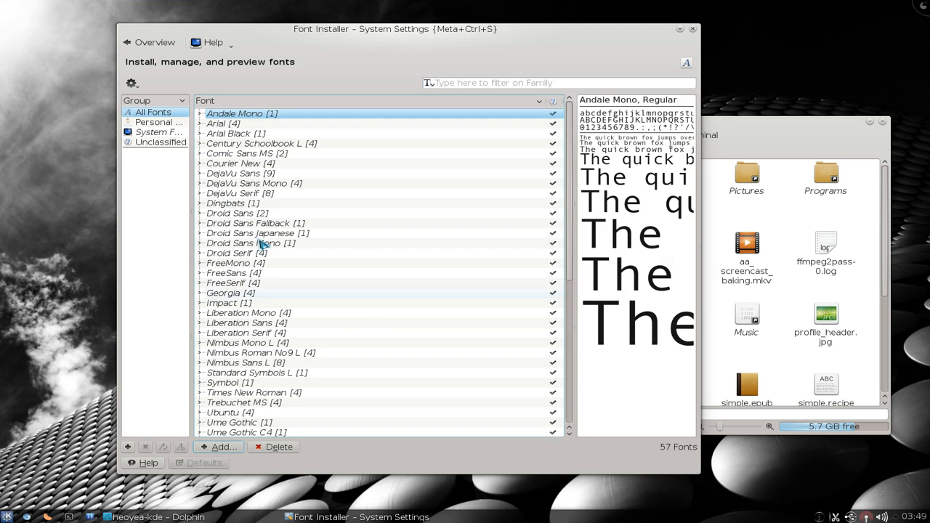
click(148, 42)
click(224, 103)
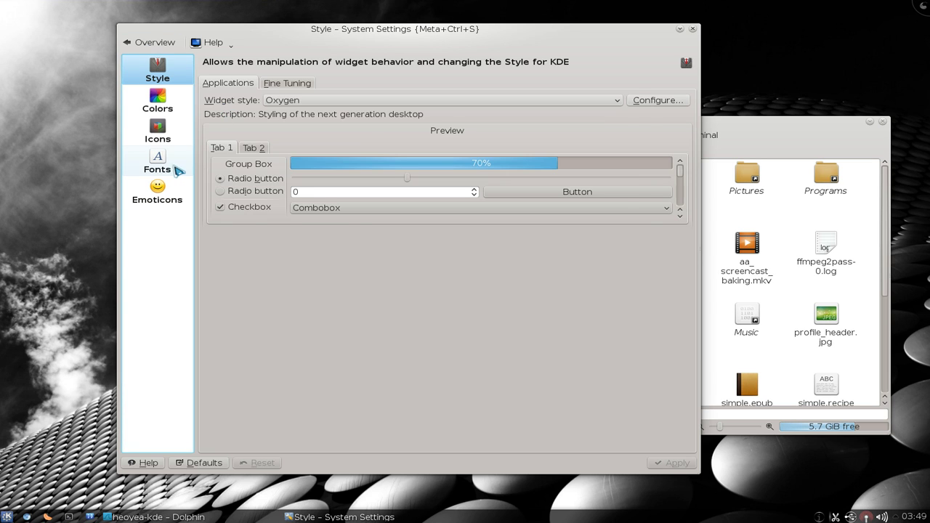
- Open the Emoticons page to show the kde4 emoticon theme and its smileys
click(173, 167)
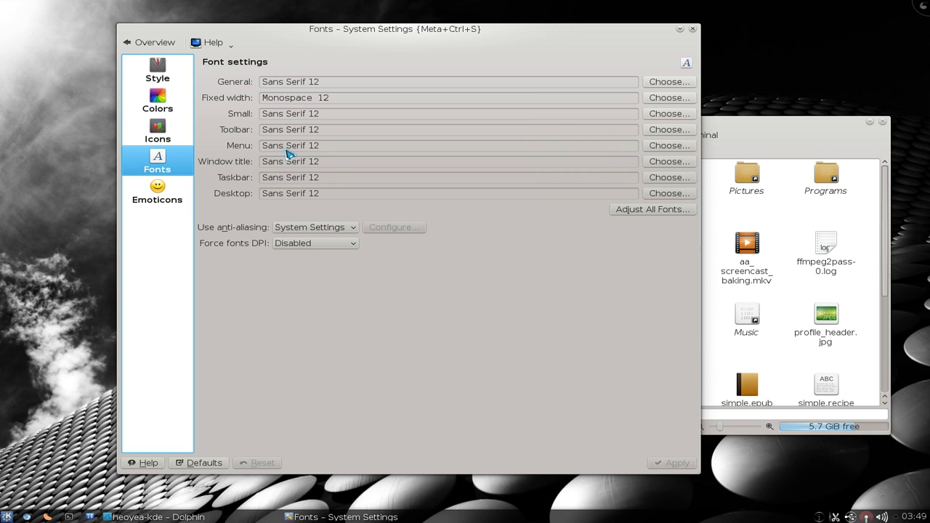
click(157, 193)
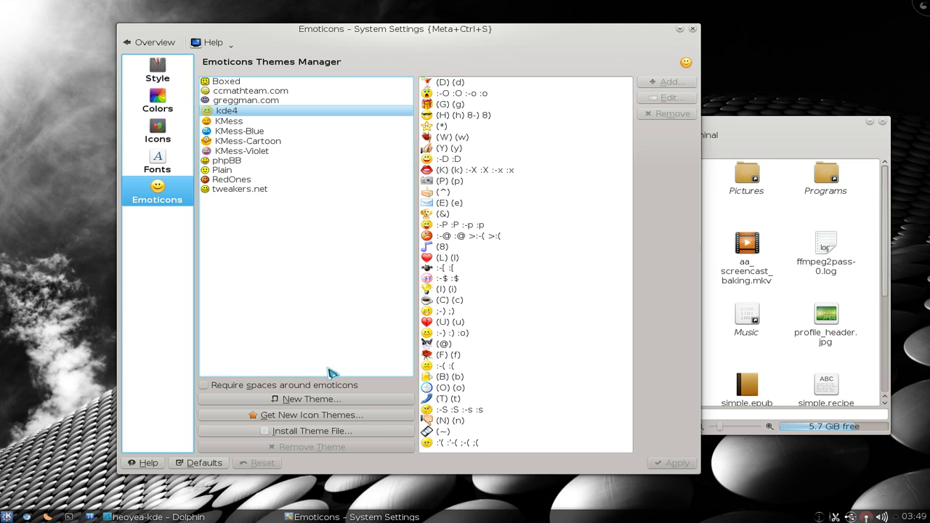
- Browse downloadable emoticon themes, close the browser keeping kde4, and return to Overview
click(318, 420)
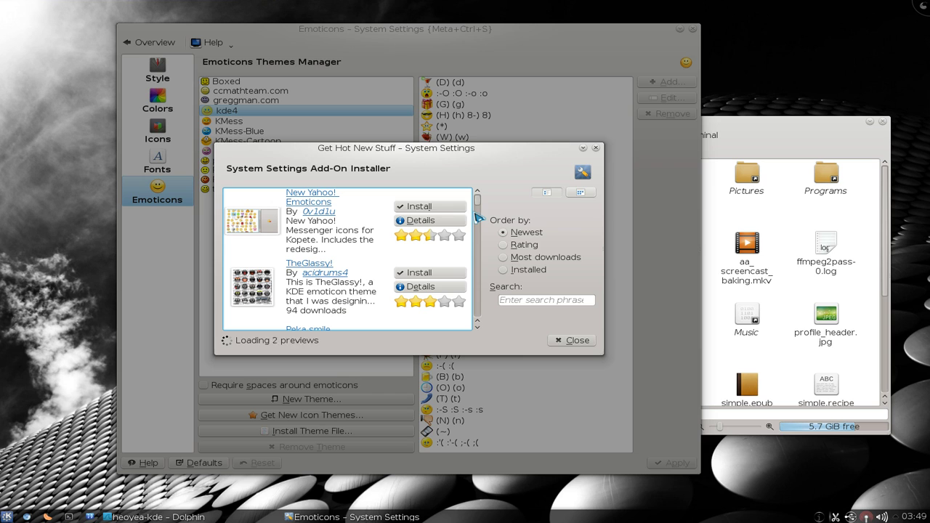
click(567, 345)
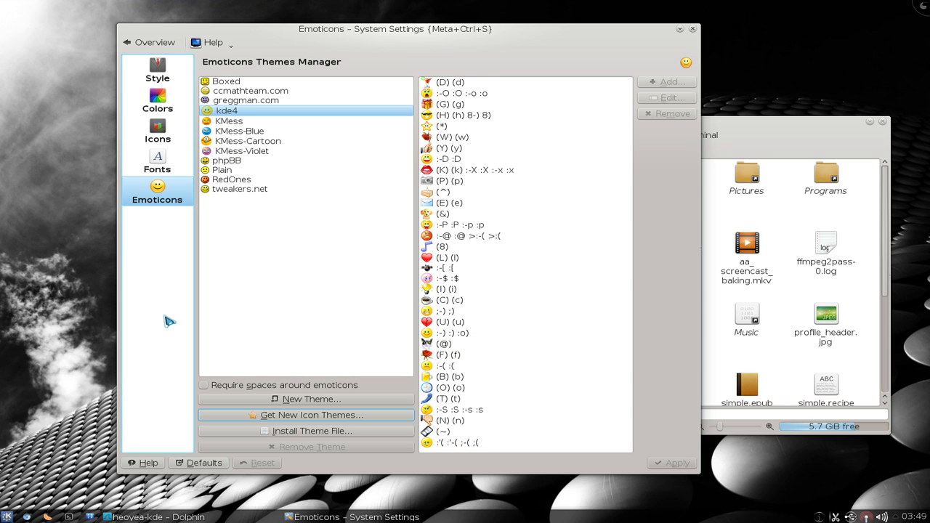
click(149, 42)
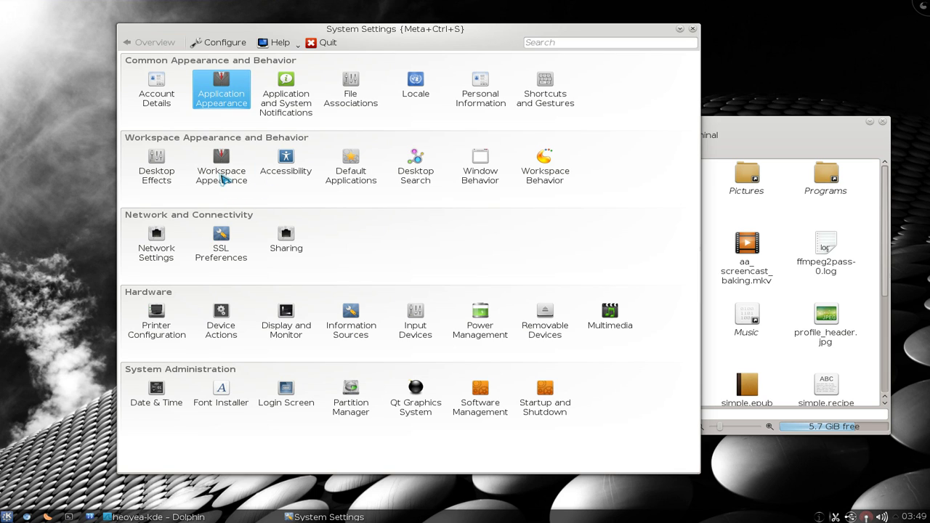
click(220, 164)
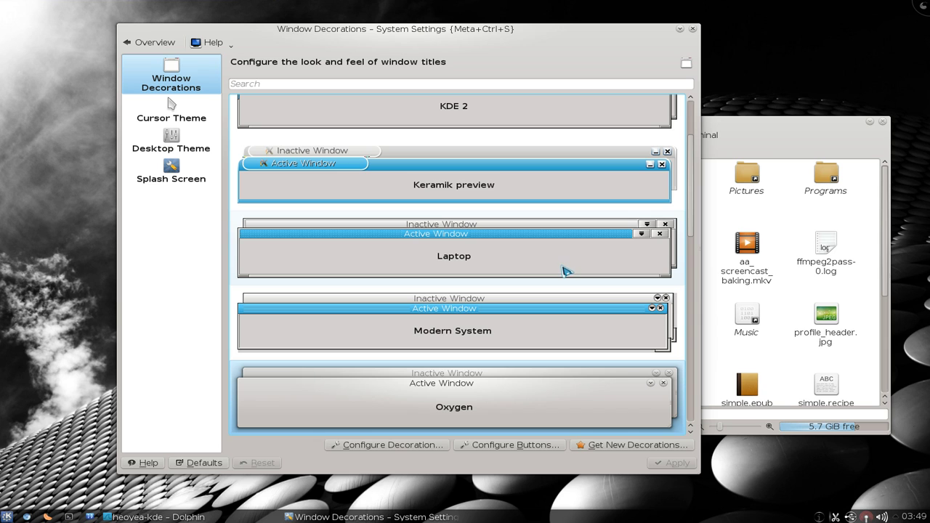
scroll(549, 264, down, 10)
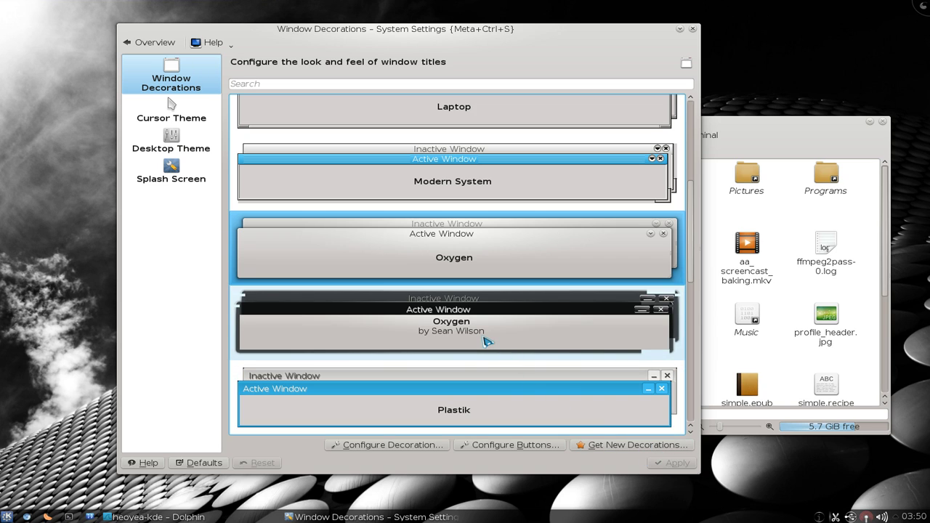
click(454, 396)
scroll(559, 392, down, 3)
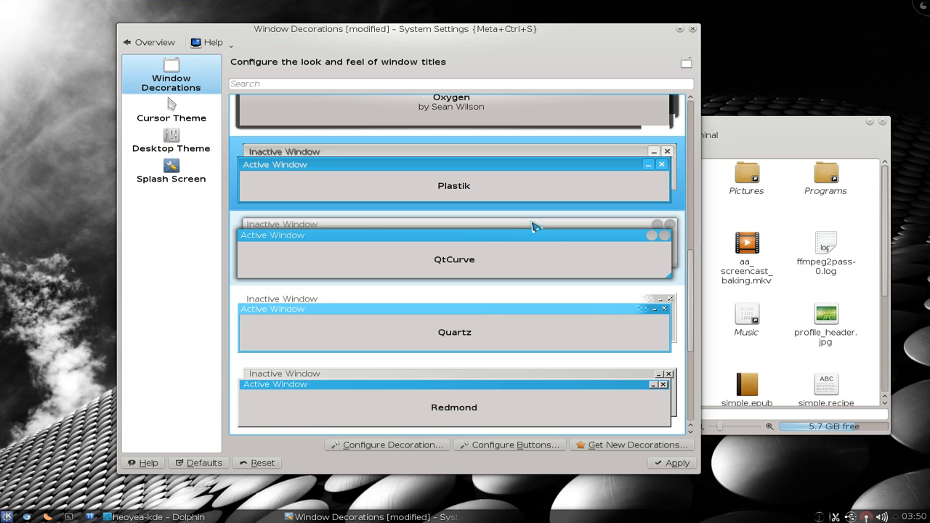
click(670, 465)
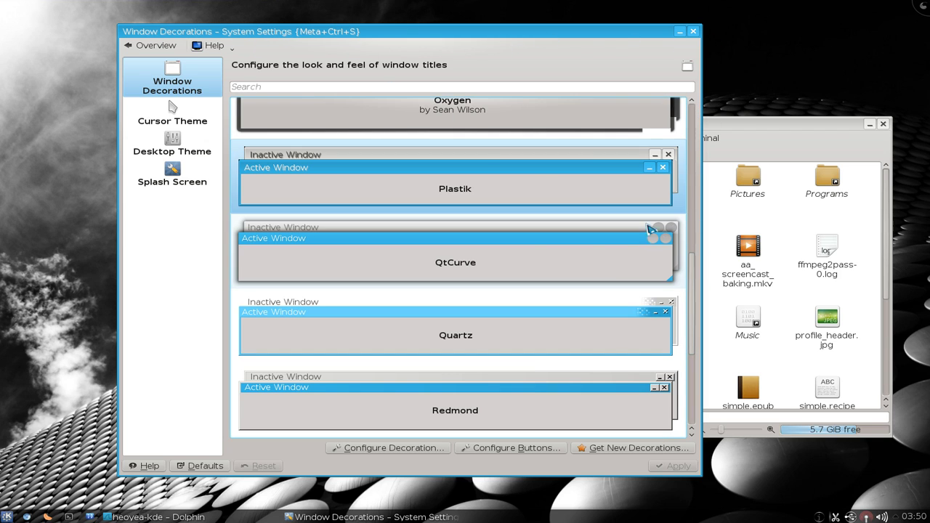
click(527, 262)
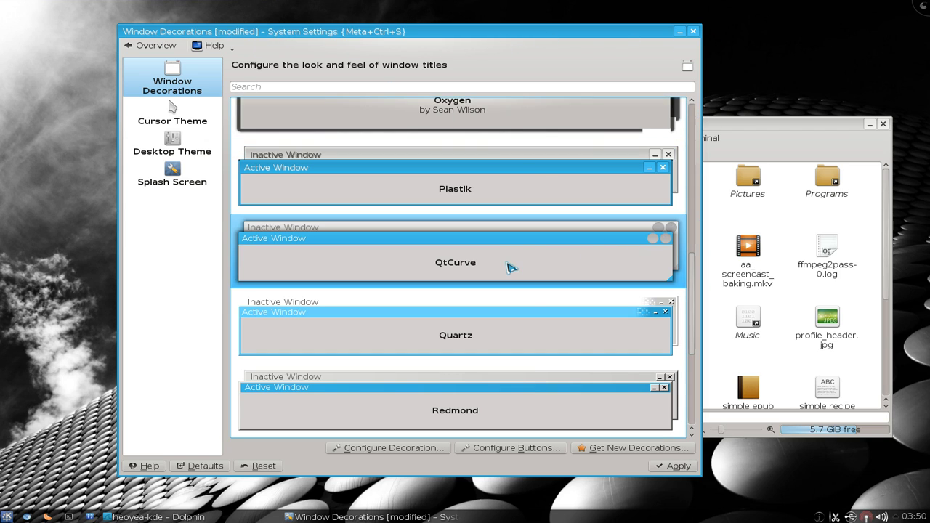
click(669, 469)
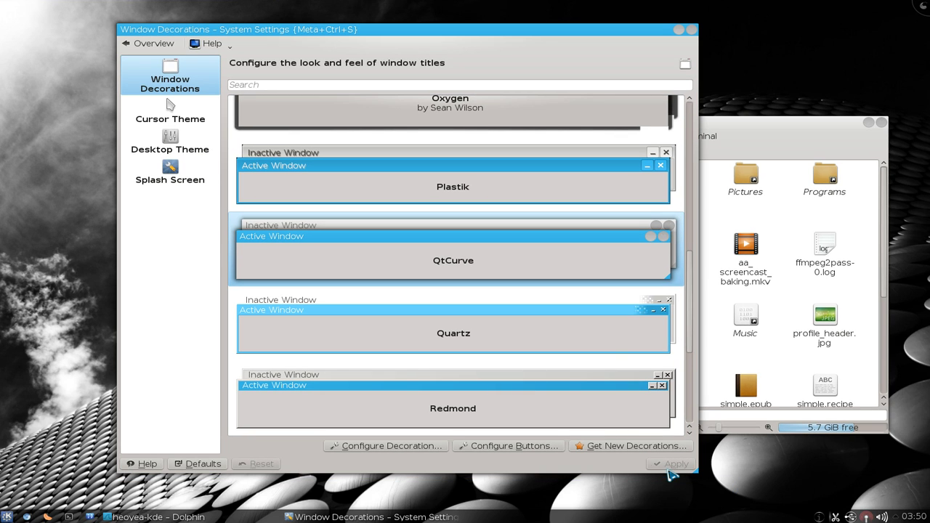
click(478, 339)
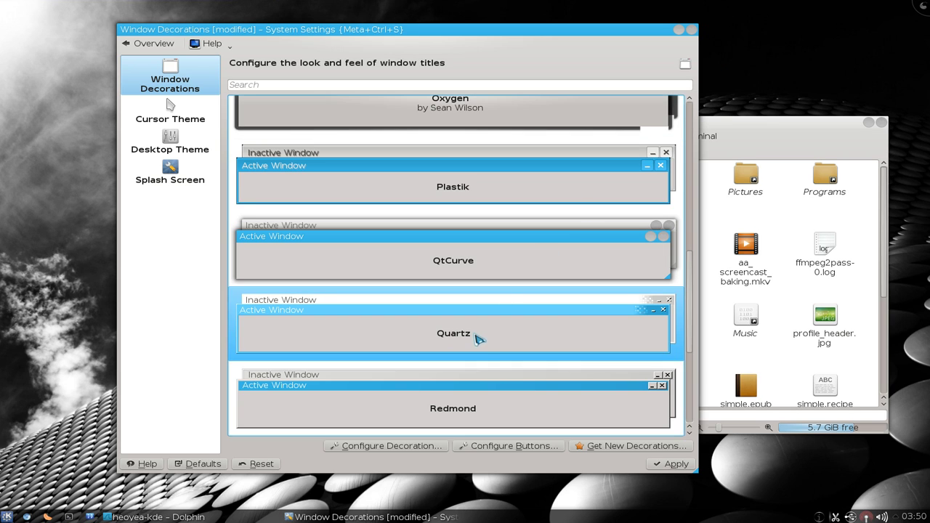
click(668, 464)
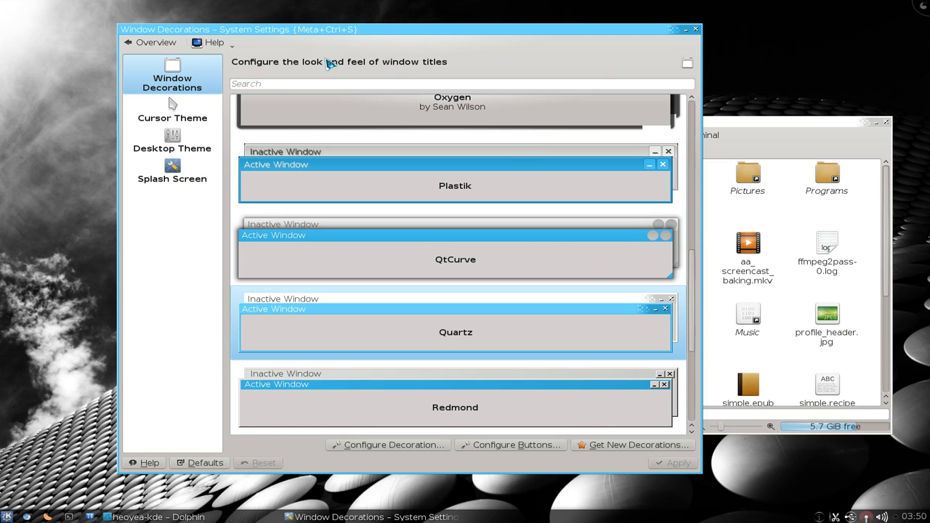
scroll(692, 313, up, 5)
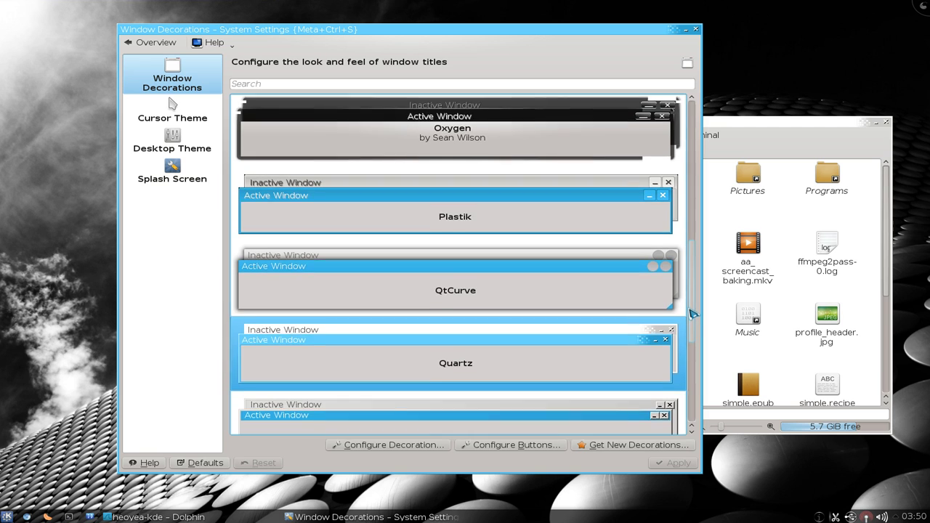
scroll(688, 260, up, 5)
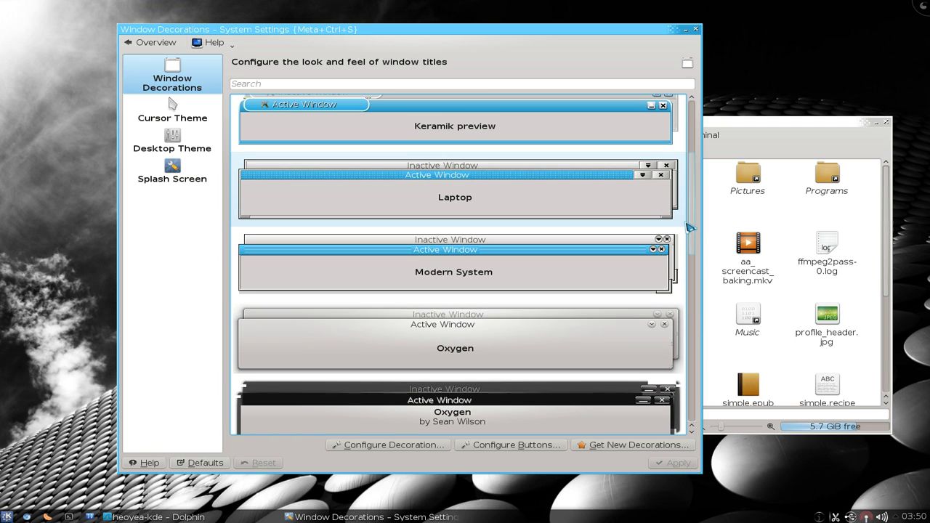
- Apply the KDE 2 window decoration, then the air-oxygen decoration
scroll(691, 194, up, 2)
click(530, 210)
click(669, 464)
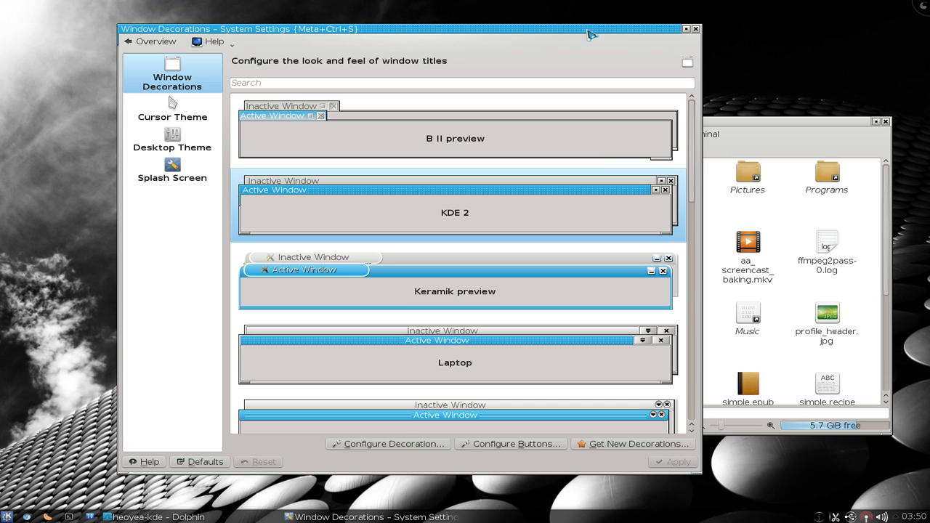
scroll(671, 173, down, 5)
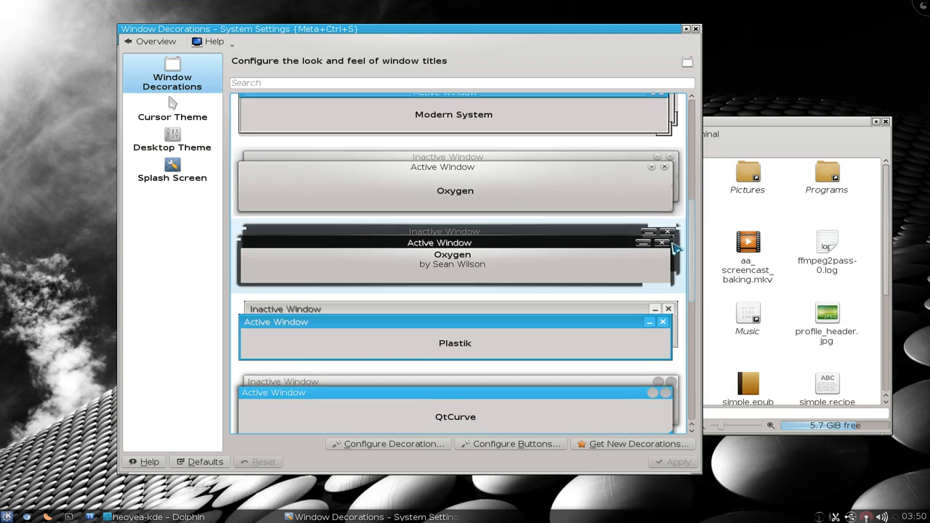
scroll(673, 312, down, 8)
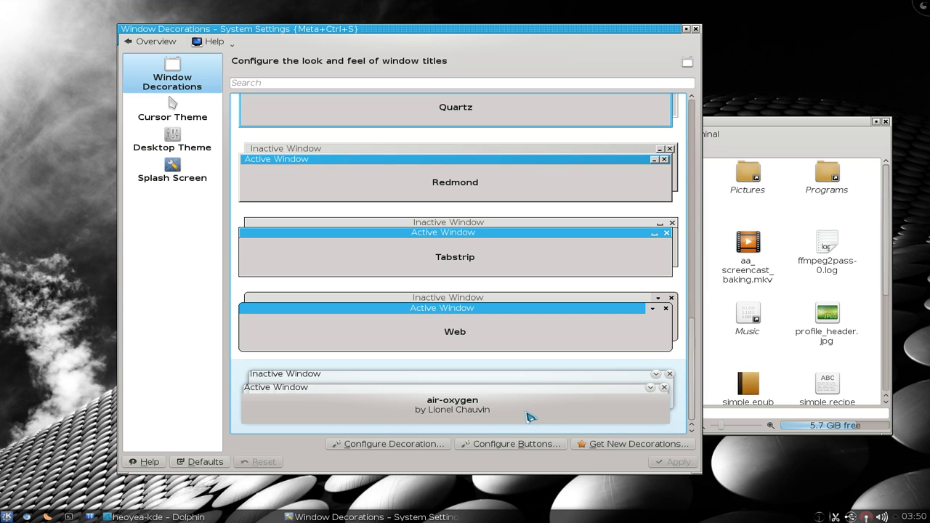
click(517, 413)
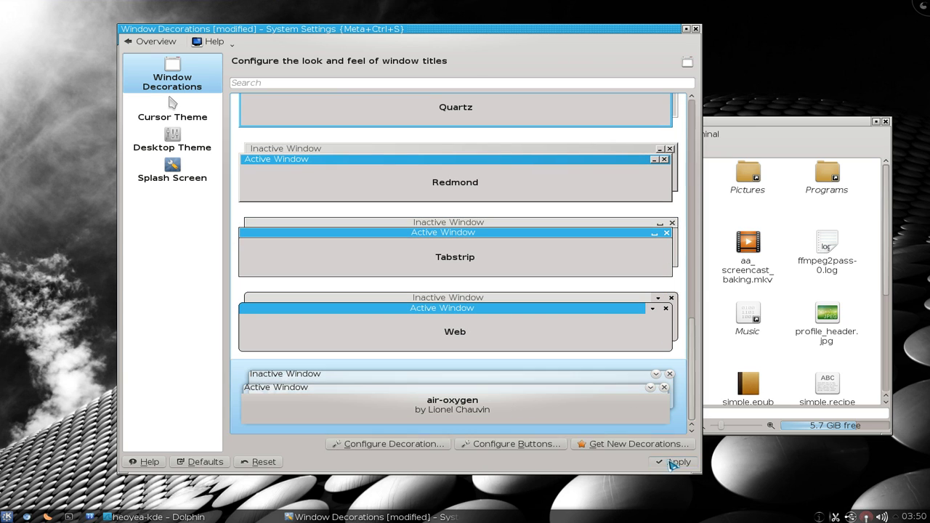
click(673, 462)
- Apply the plain Oxygen window decoration to all windows
drag(692, 400, 695, 261)
click(481, 242)
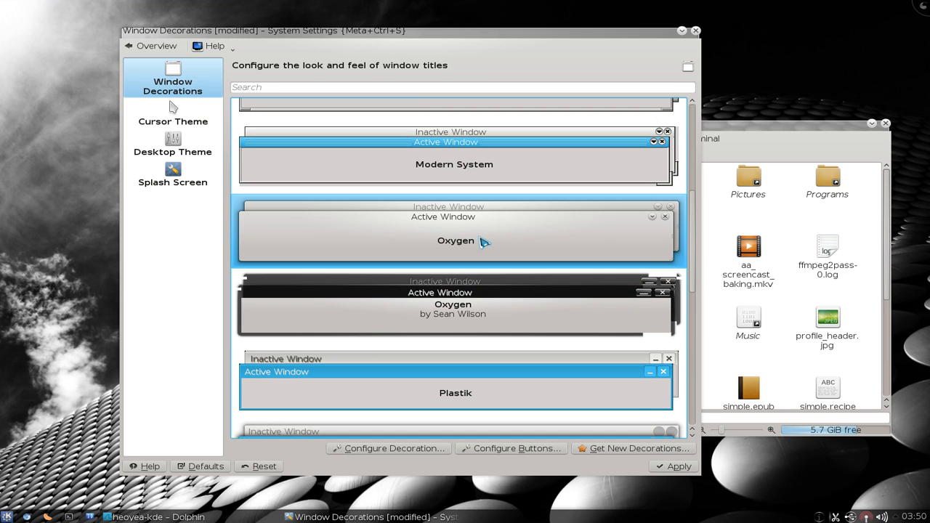
click(664, 468)
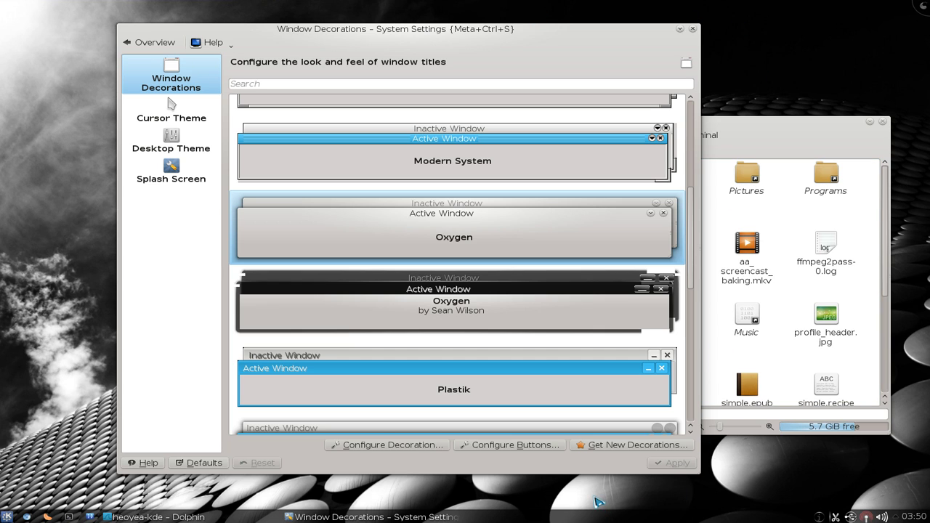
- Show the Cursor Theme page, opening and cancelling the Install New Theme location prompt twice
click(173, 117)
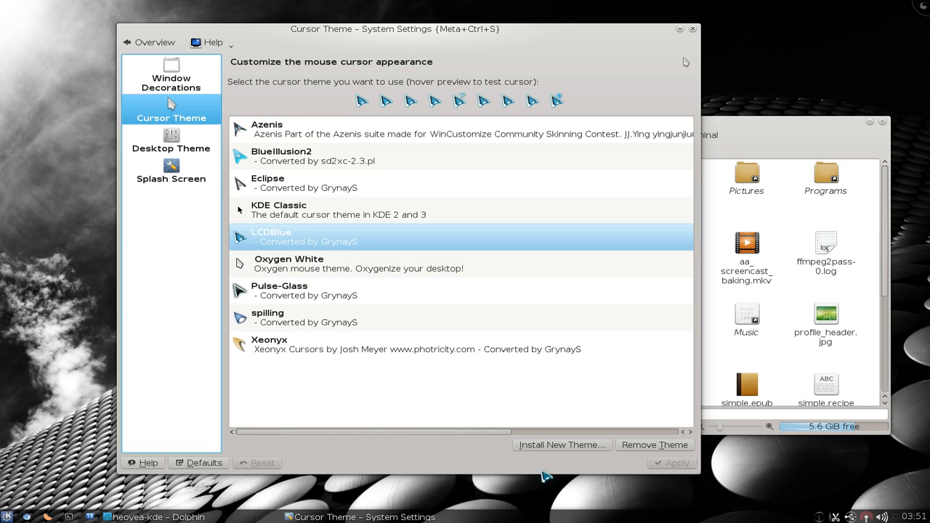
click(552, 446)
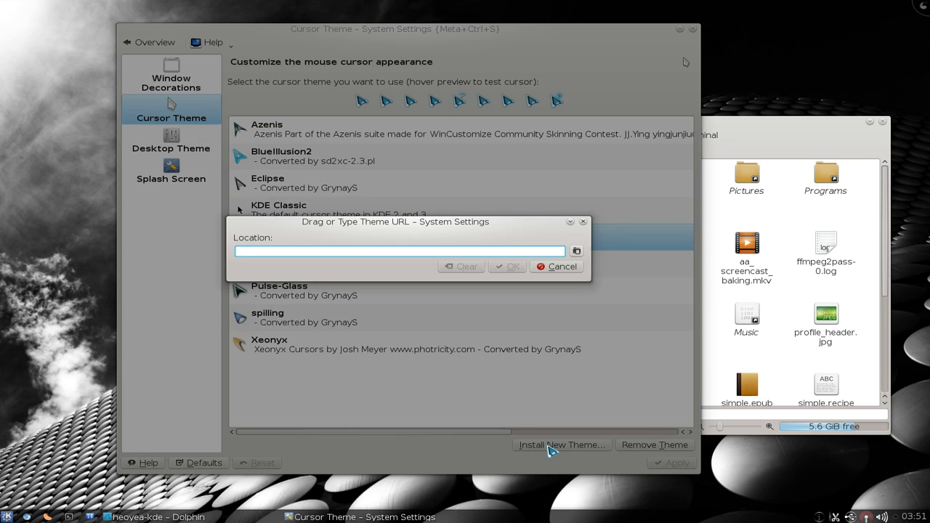
click(556, 267)
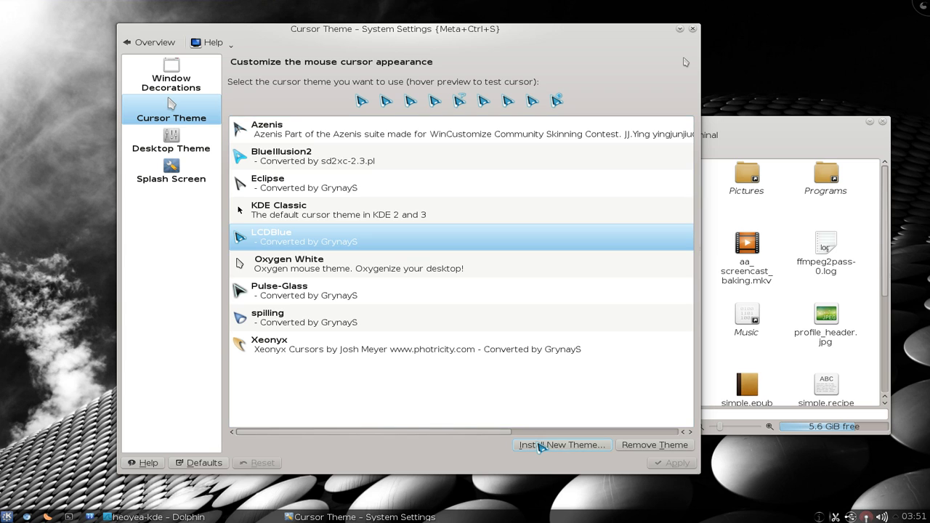
click(559, 444)
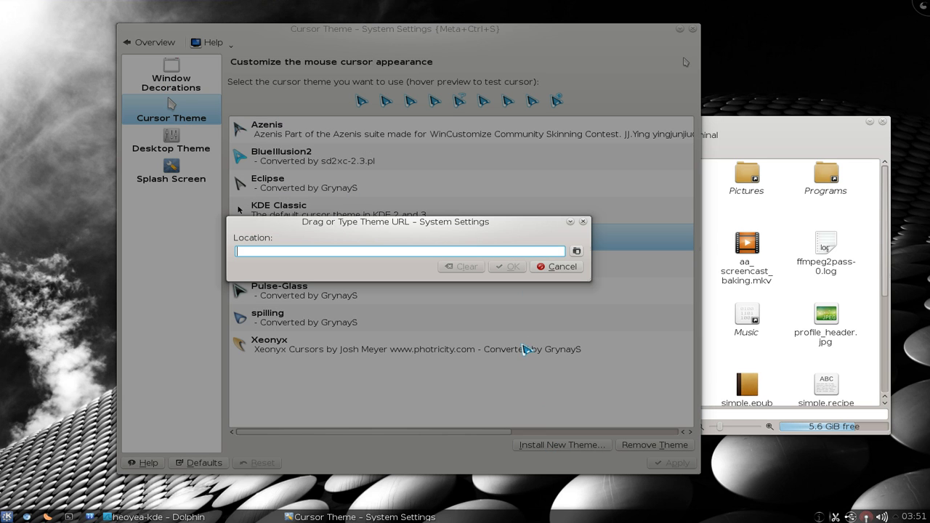
click(561, 266)
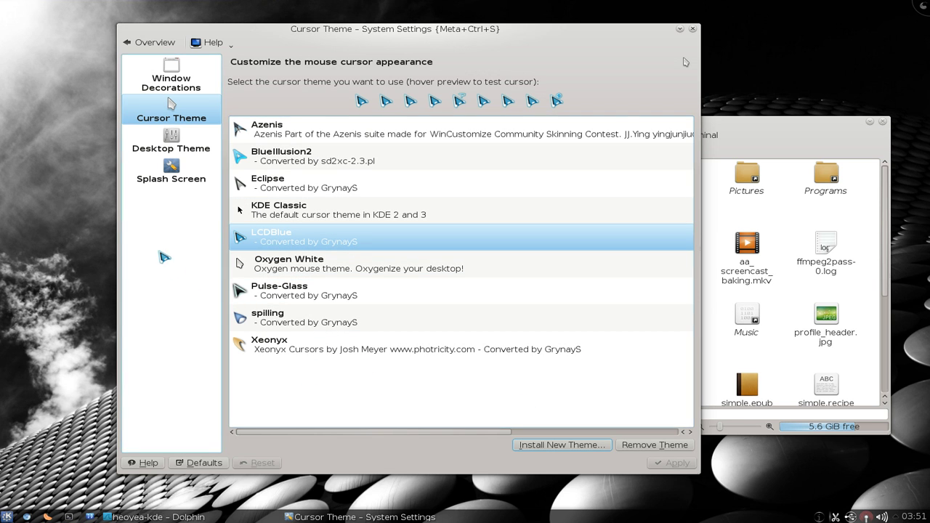
click(187, 148)
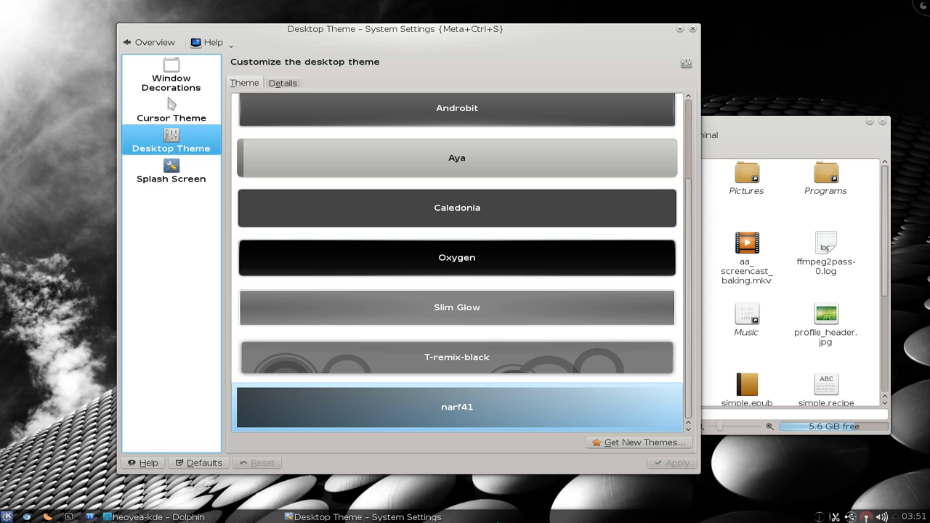
- Unlock the desktop widgets and place a Binary Clock widget on the desktop's left side
right_click(813, 66)
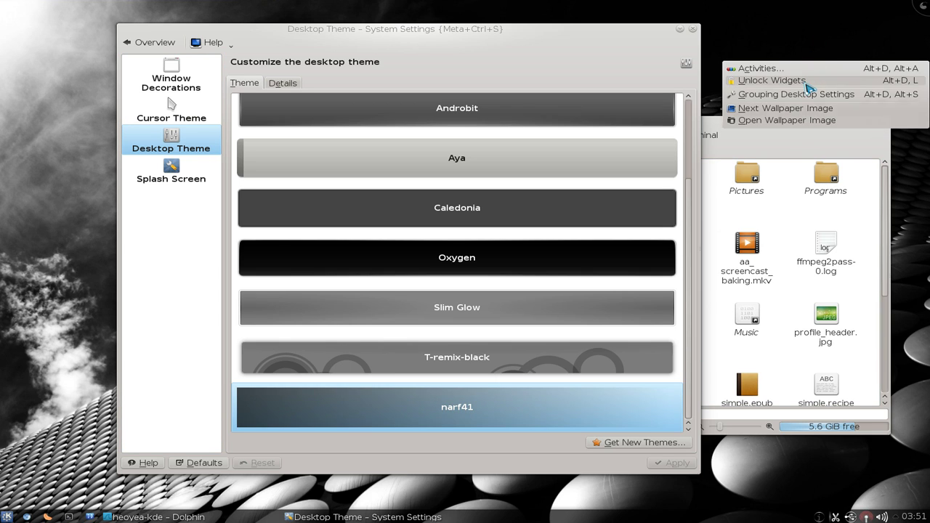
key(Escape)
right_click(818, 67)
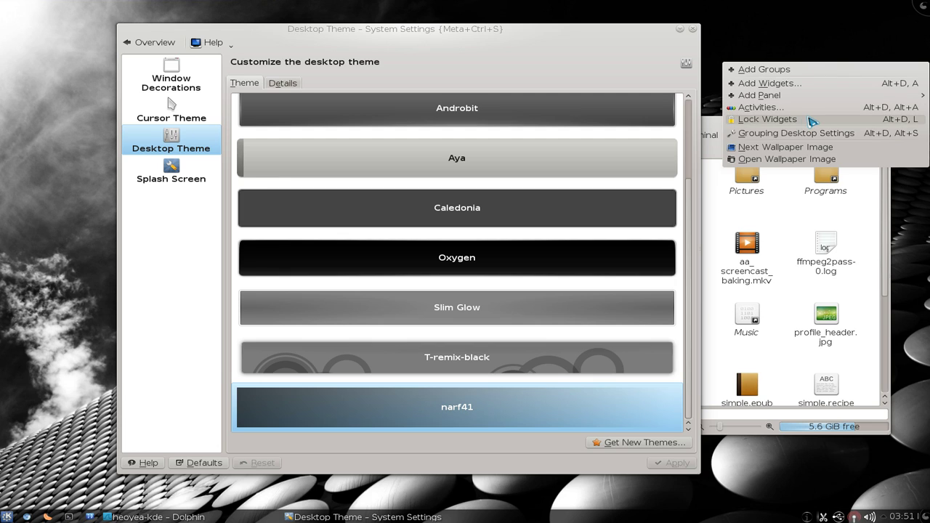
click(799, 82)
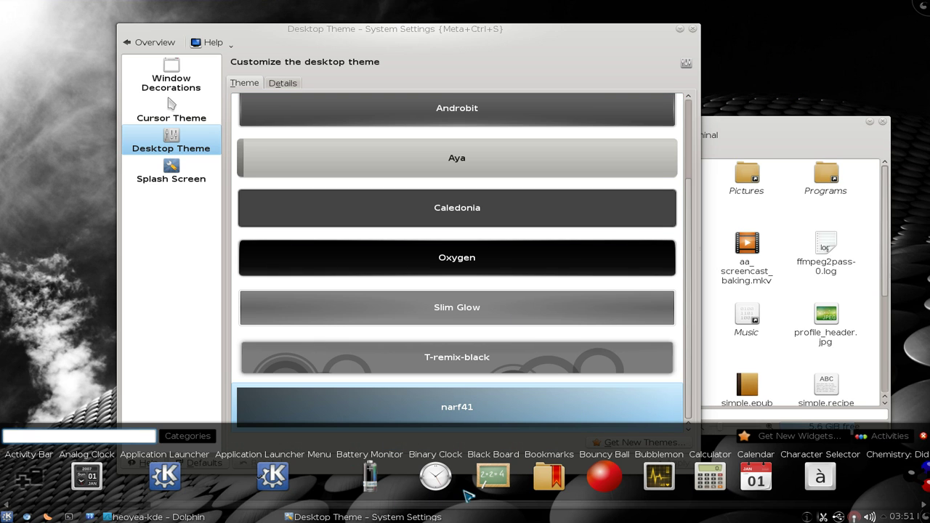
drag(433, 485, 86, 196)
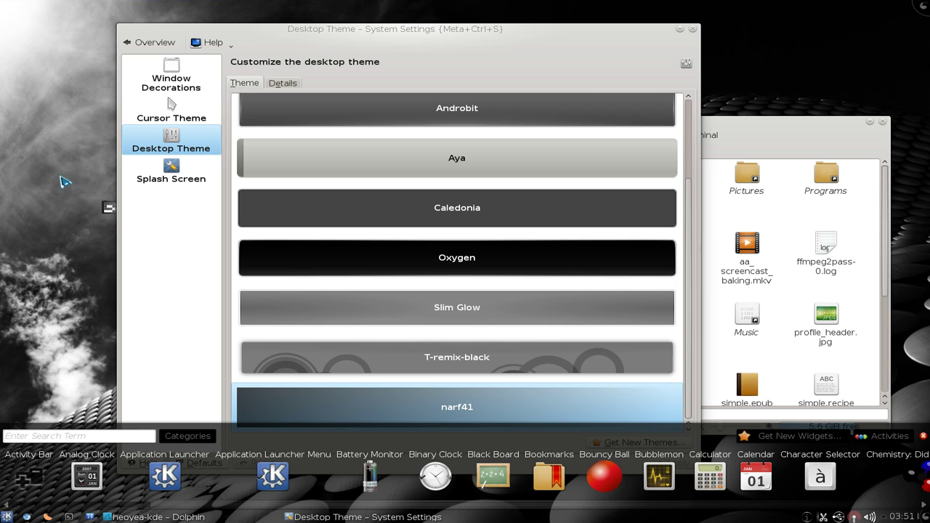
key(Escape)
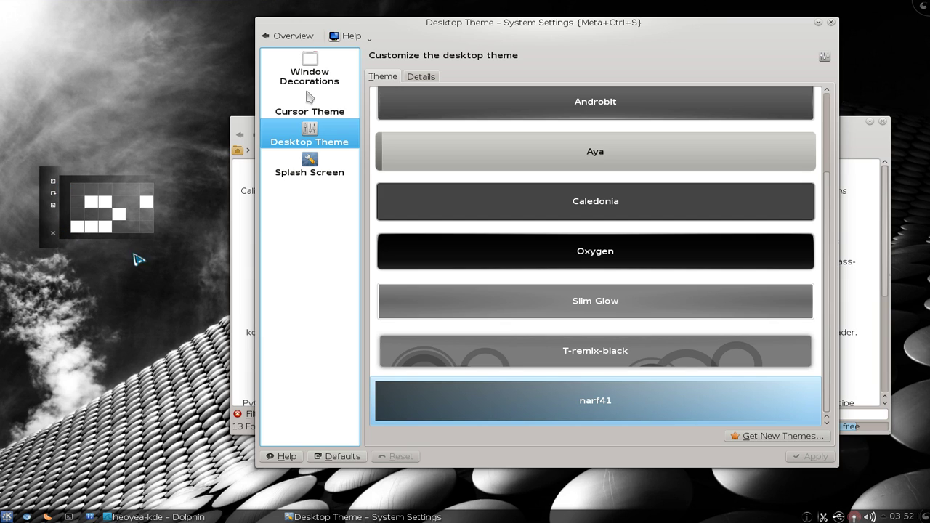
- Apply the Aya desktop theme
click(125, 392)
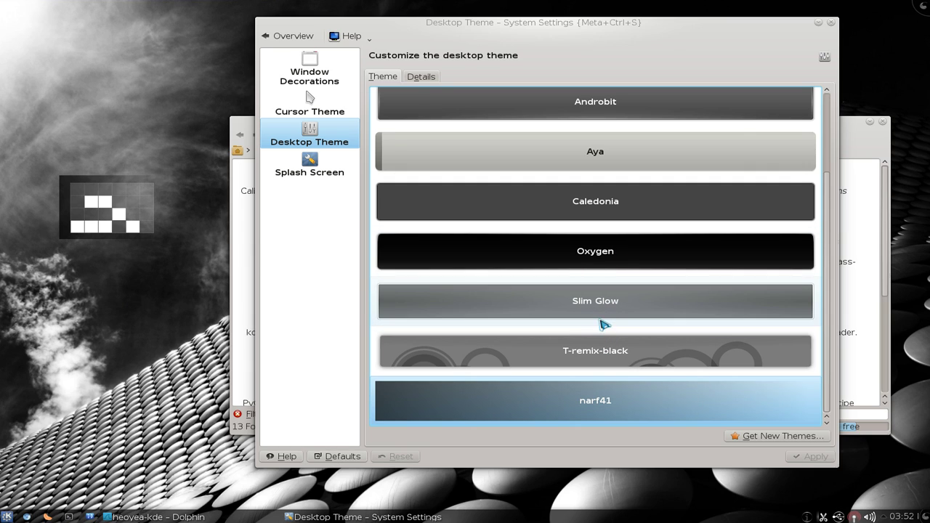
click(603, 164)
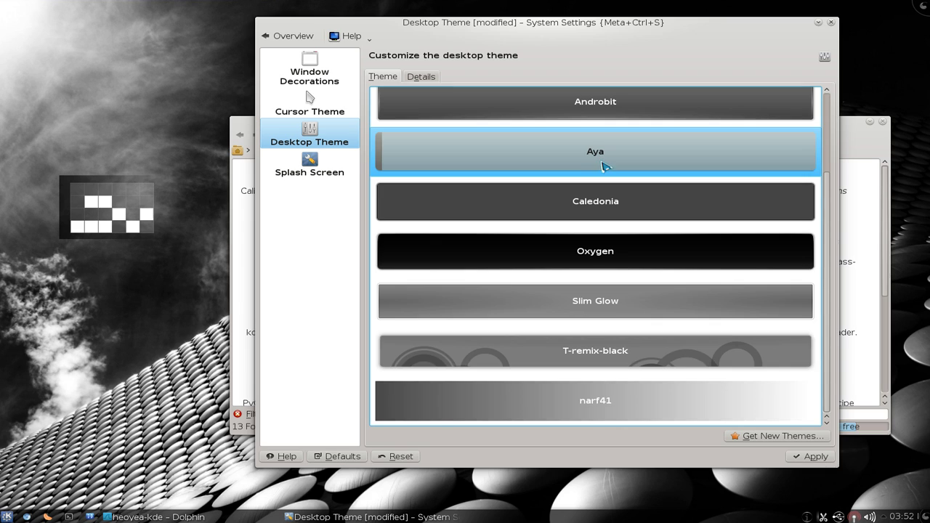
click(809, 456)
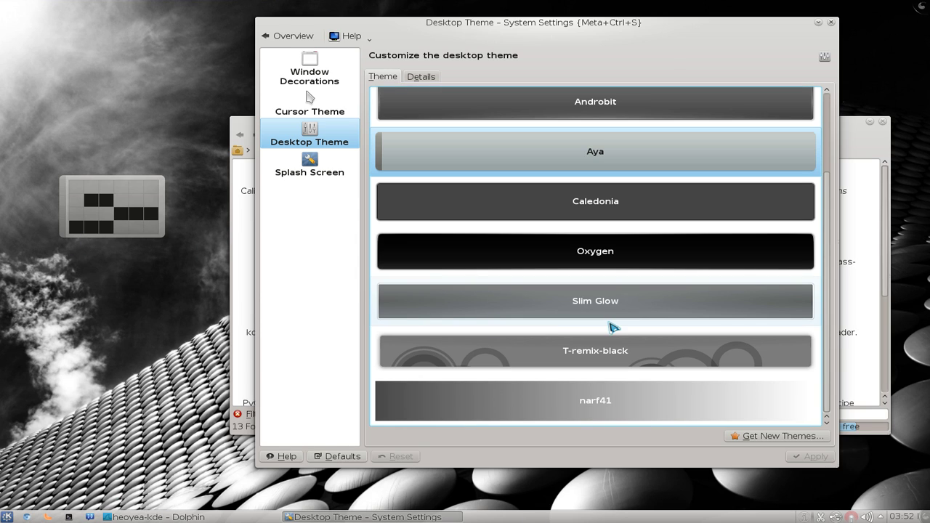
- Switch the desktop theme back to narf41 and open the Splash Screen settings
click(502, 151)
click(597, 399)
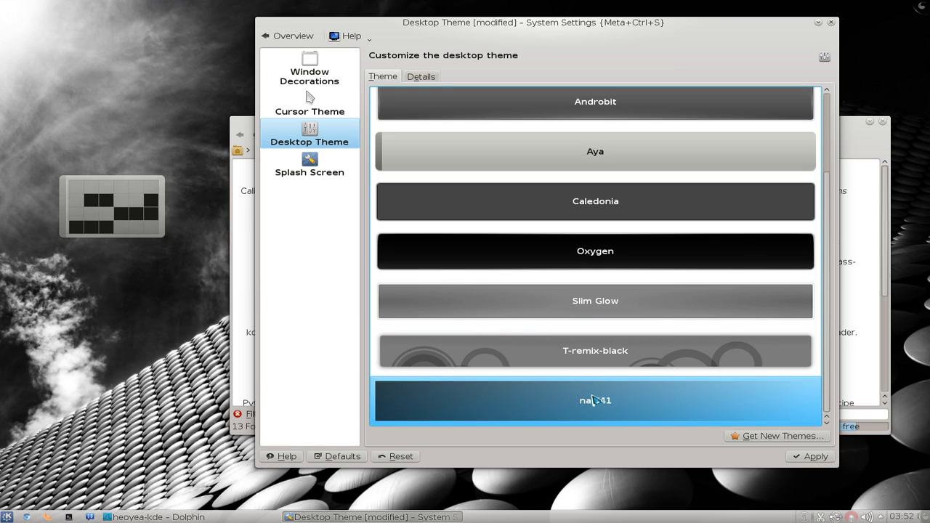
click(806, 462)
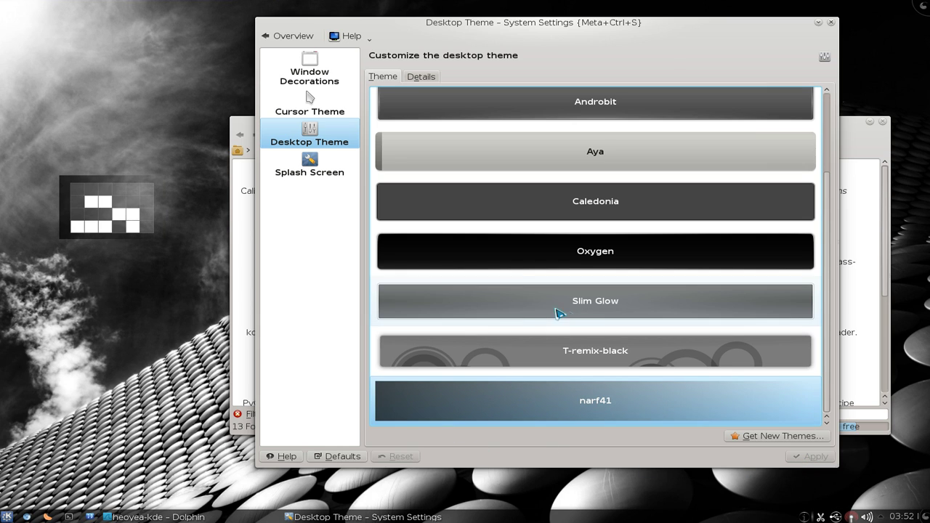
click(319, 169)
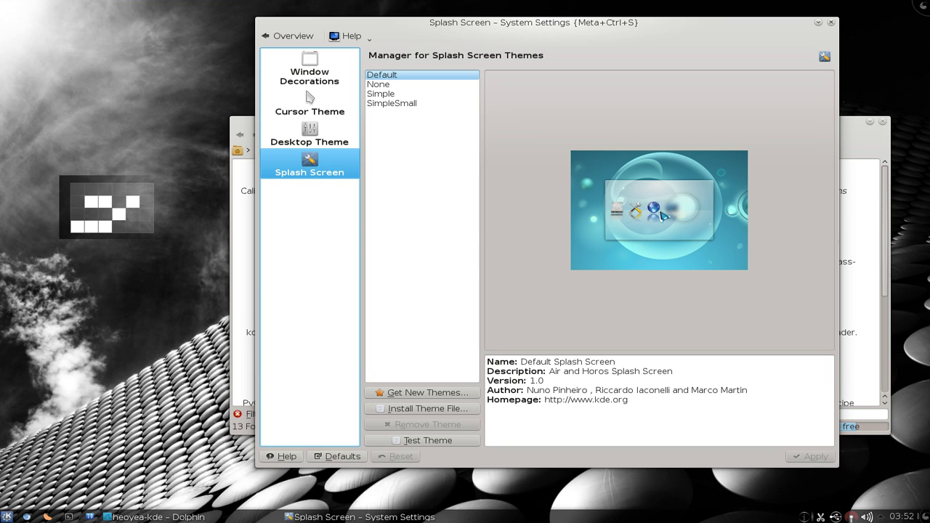
- Browse downloadable splash screen themes, close the installer, and minimize the background Dolphin window
click(428, 394)
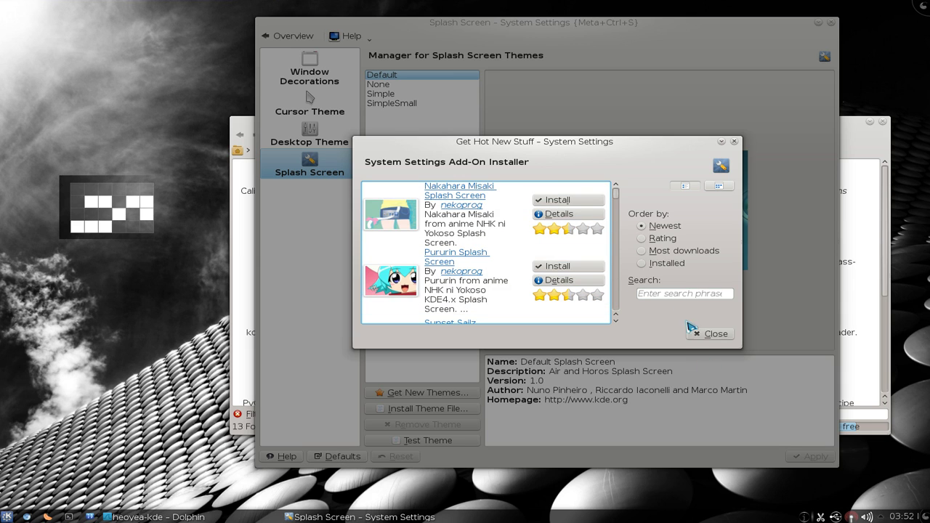
click(710, 334)
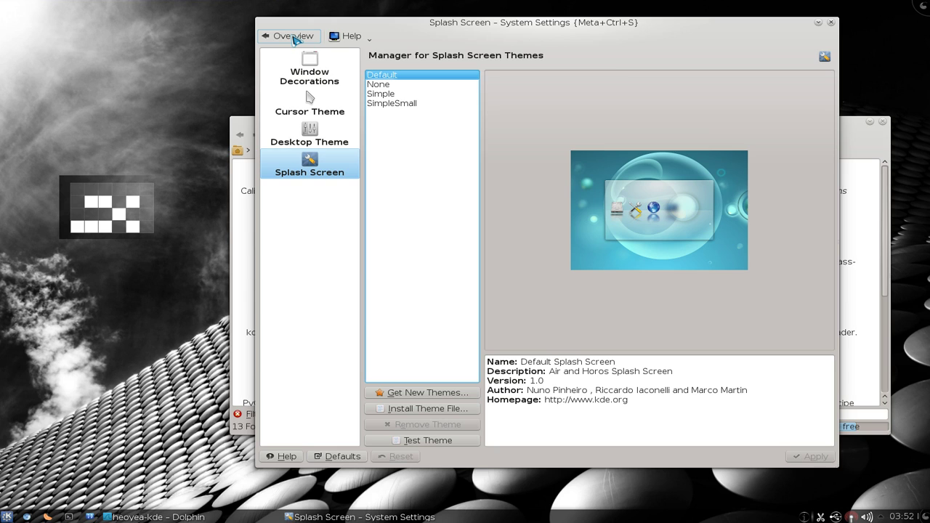
click(868, 122)
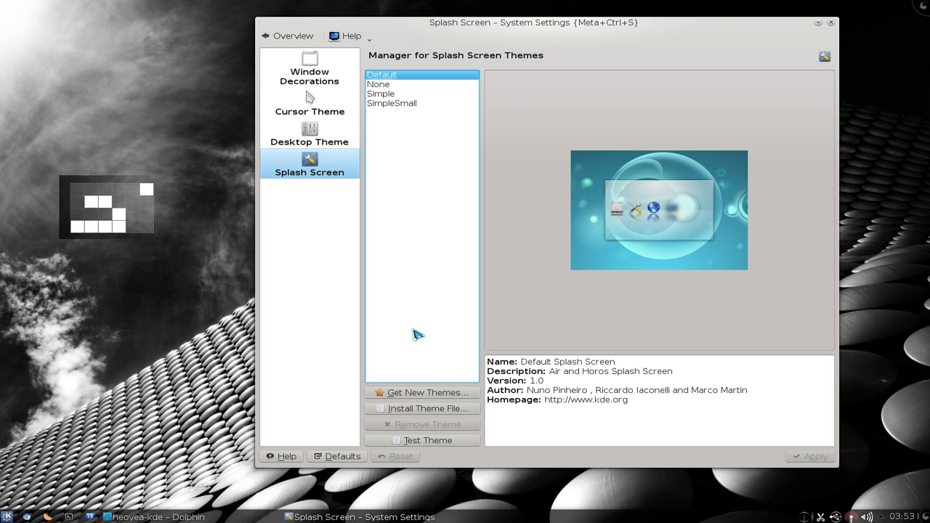
- Return to the settings Overview and minimize System Settings to reveal the desktop
click(291, 36)
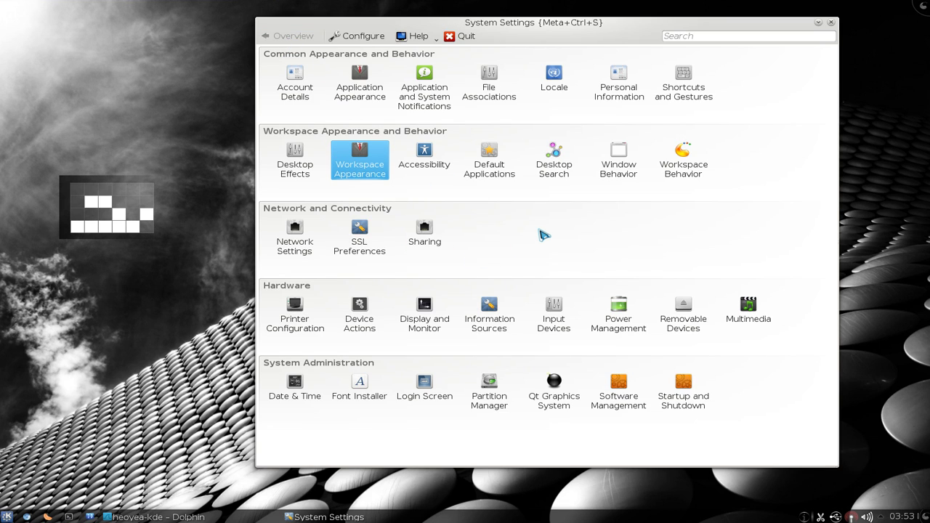
mouse_move(365, 91)
mouse_move(377, 168)
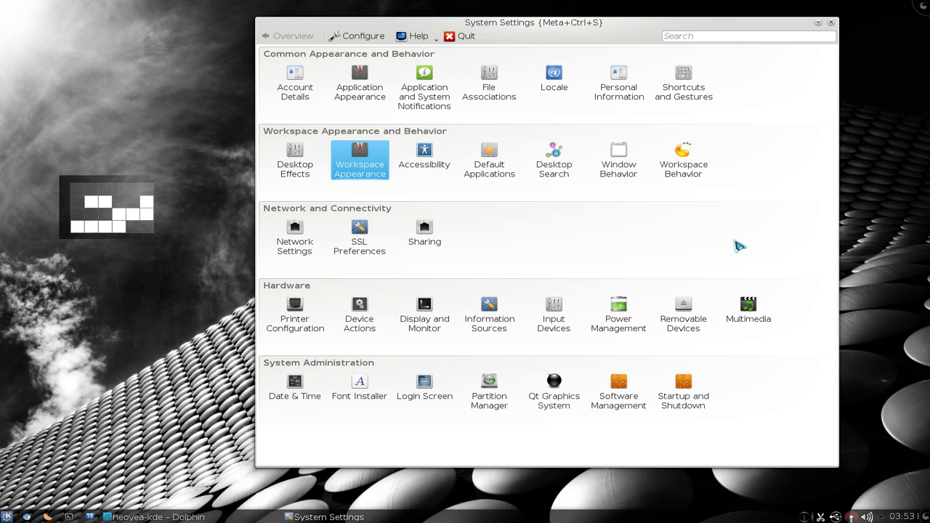
click(820, 28)
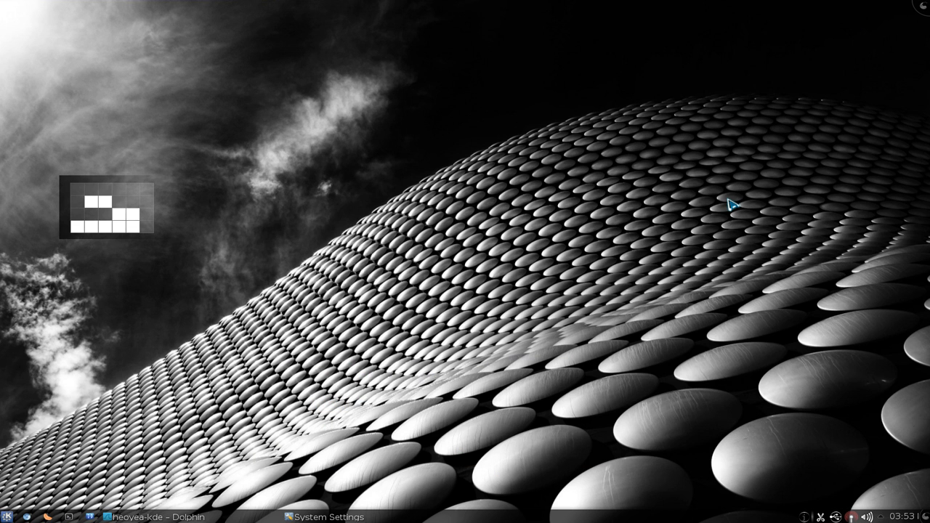